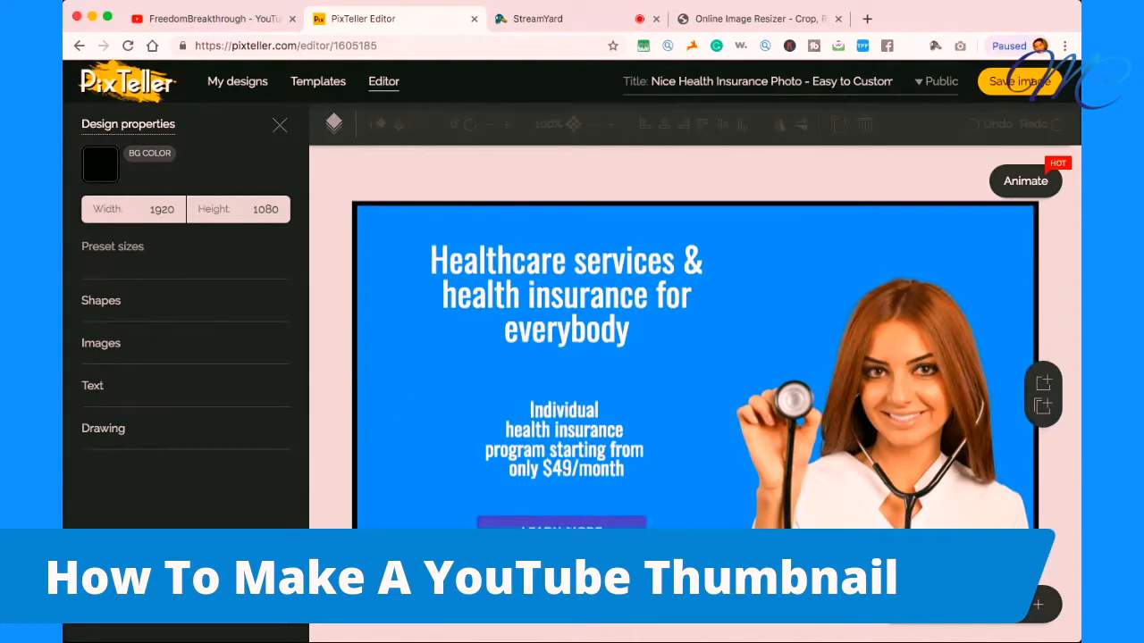
- Delete the purple button shape, its LEARN MORE label and the insurance program price text from the template
left_click(639, 521)
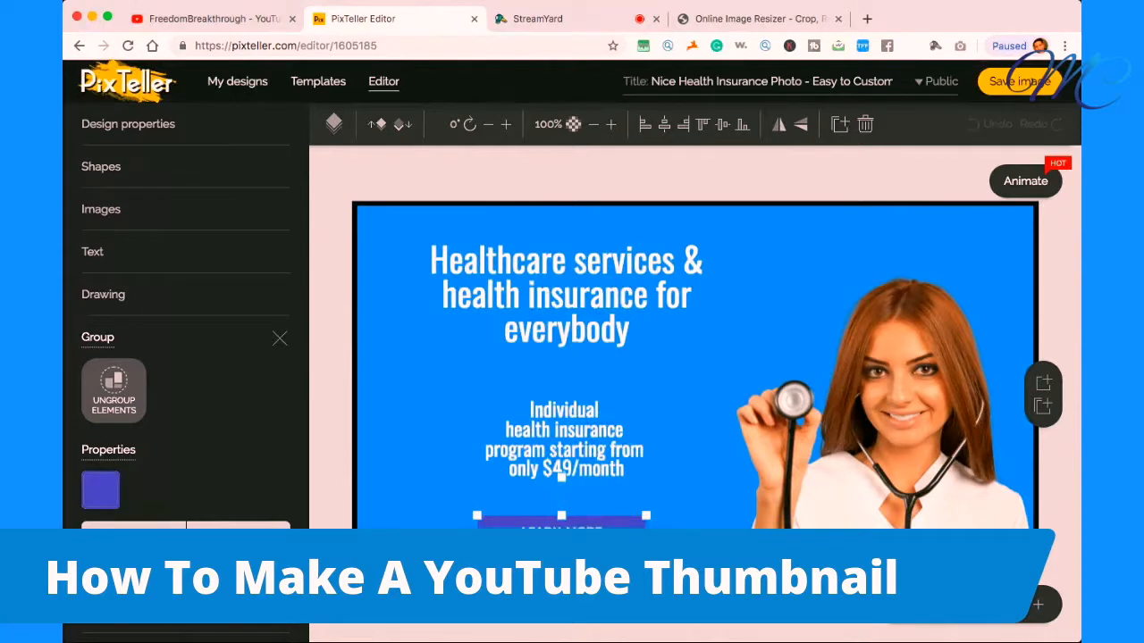
key("Delete")
left_click(561, 528)
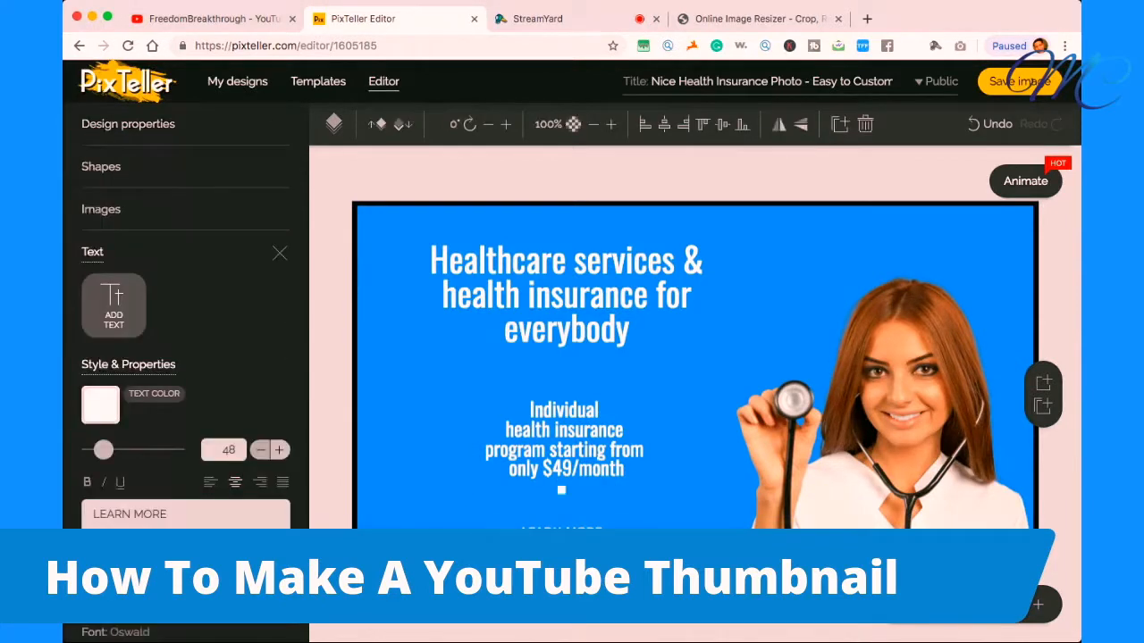
key("Delete")
left_click(586, 453)
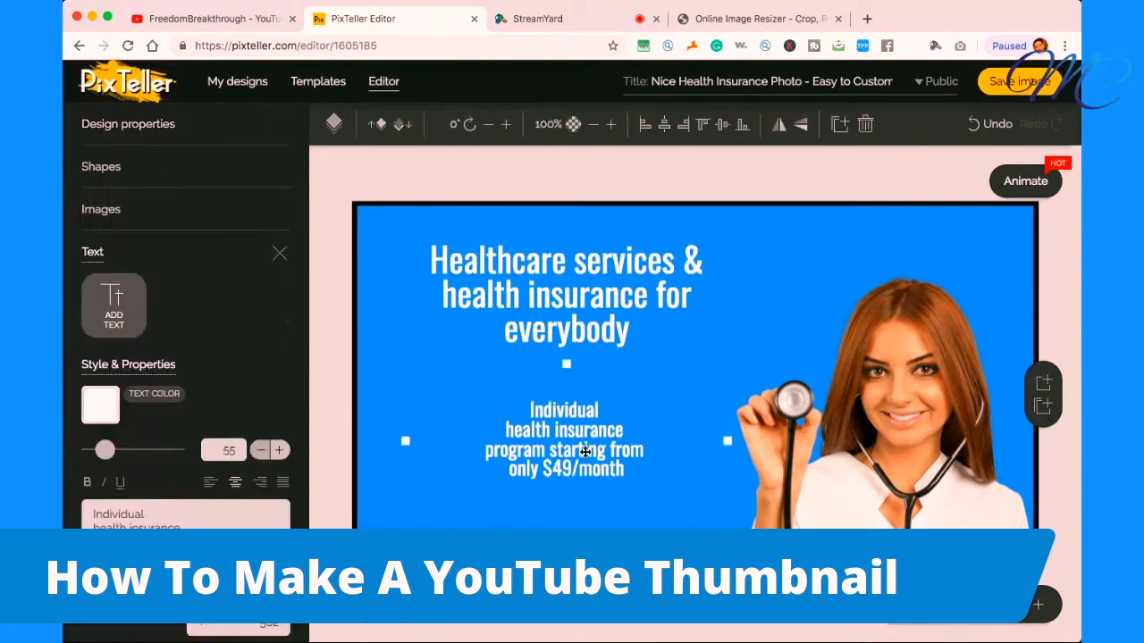
key("Delete")
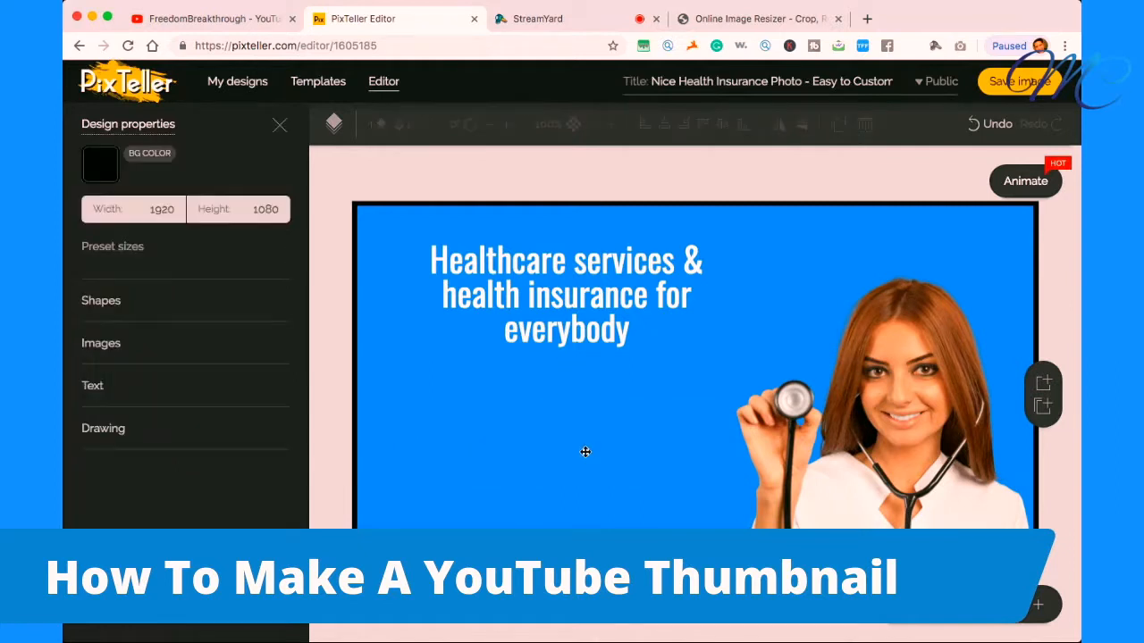
- Move the headline lower on the blue background and replace its text with "How To Make A YouTube Thumbnail"
left_click(553, 290)
left_click_drag(582, 288, 578, 361)
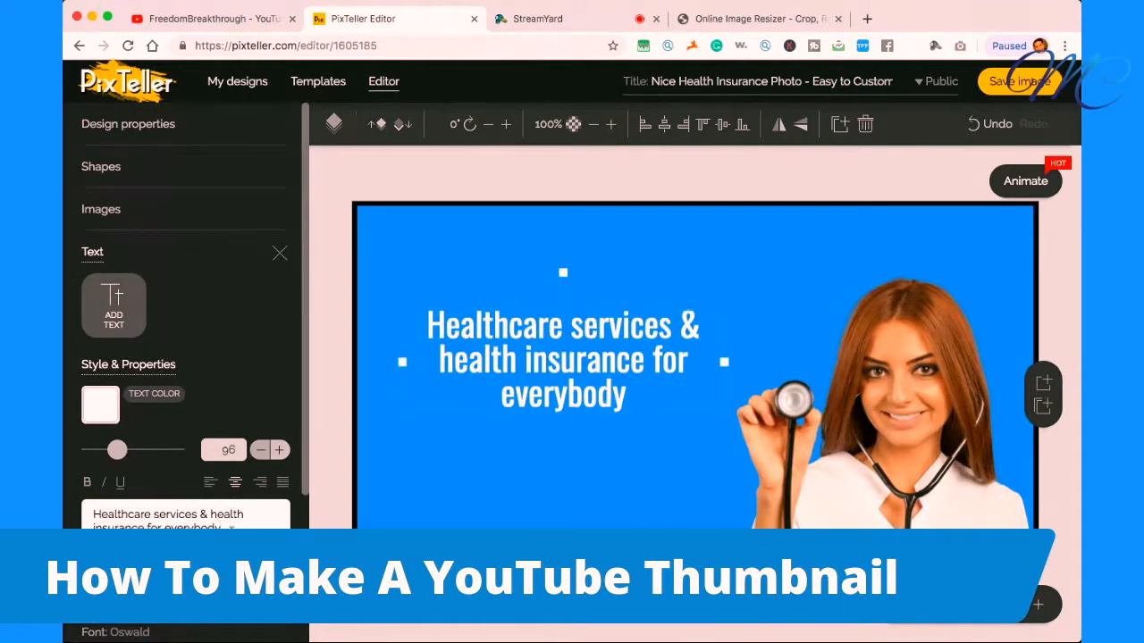
left_click_drag(232, 529, 89, 511)
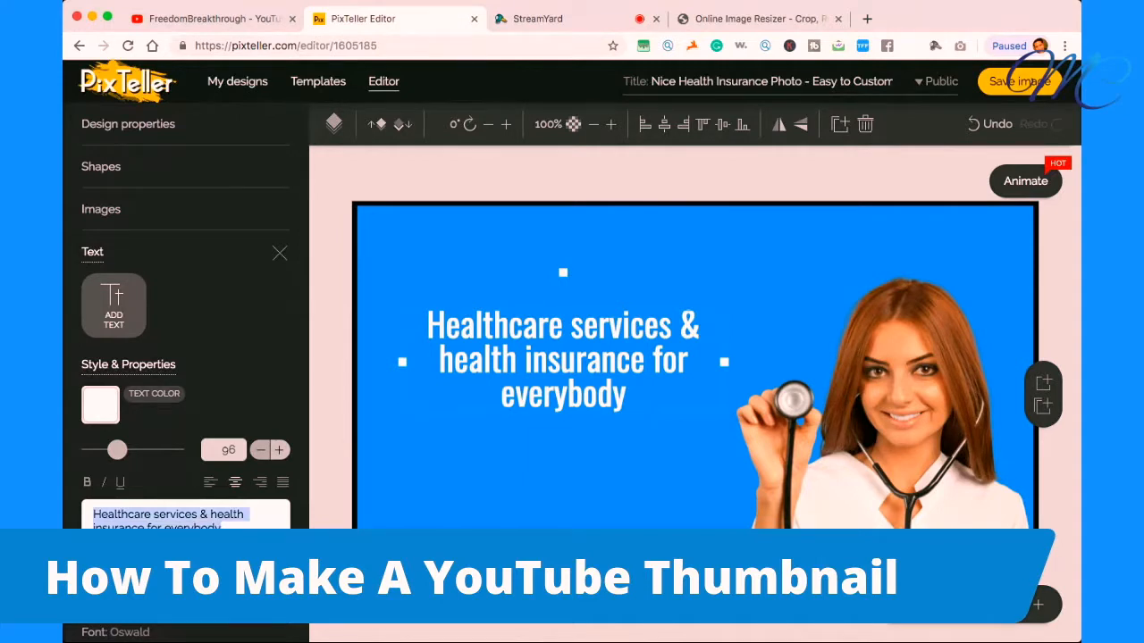
type("H")
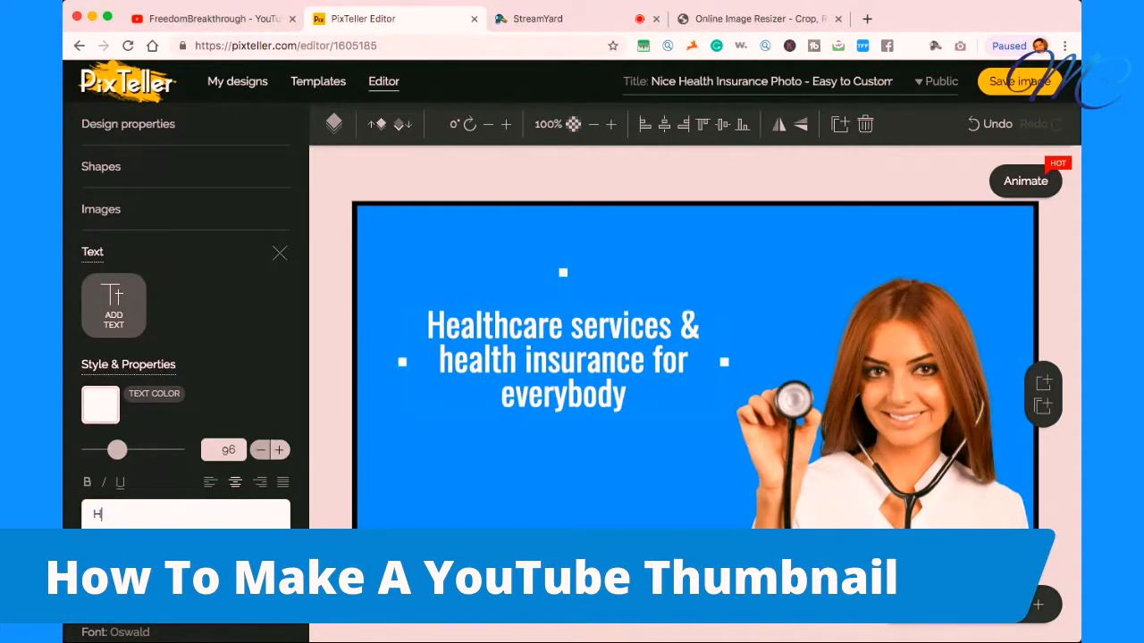
type("ow To Make")
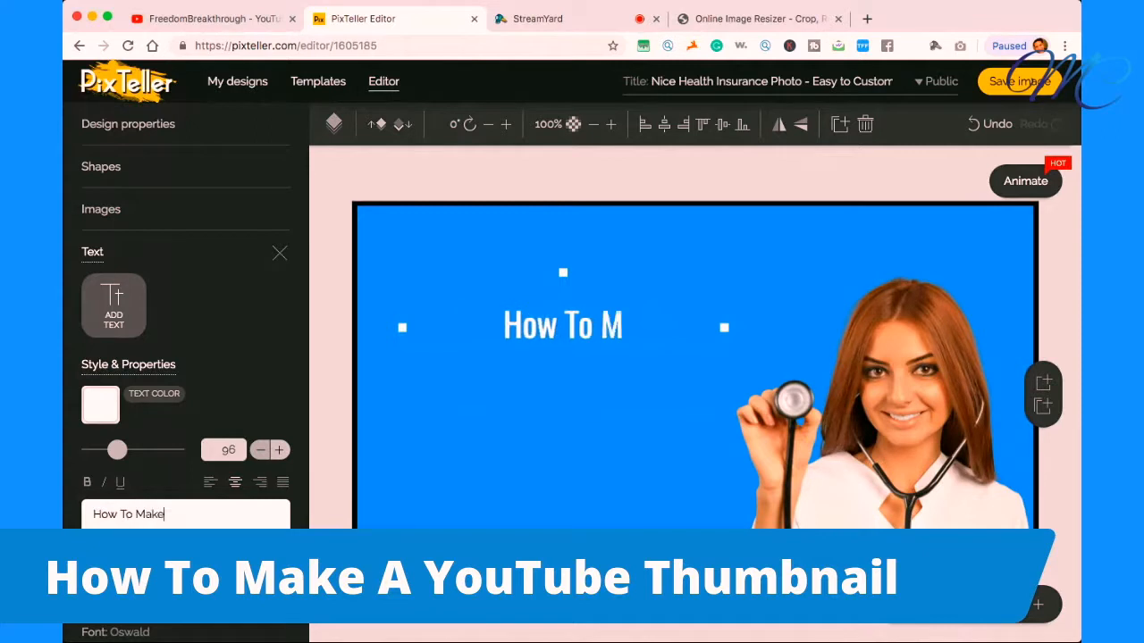
type(" A TYouTube ")
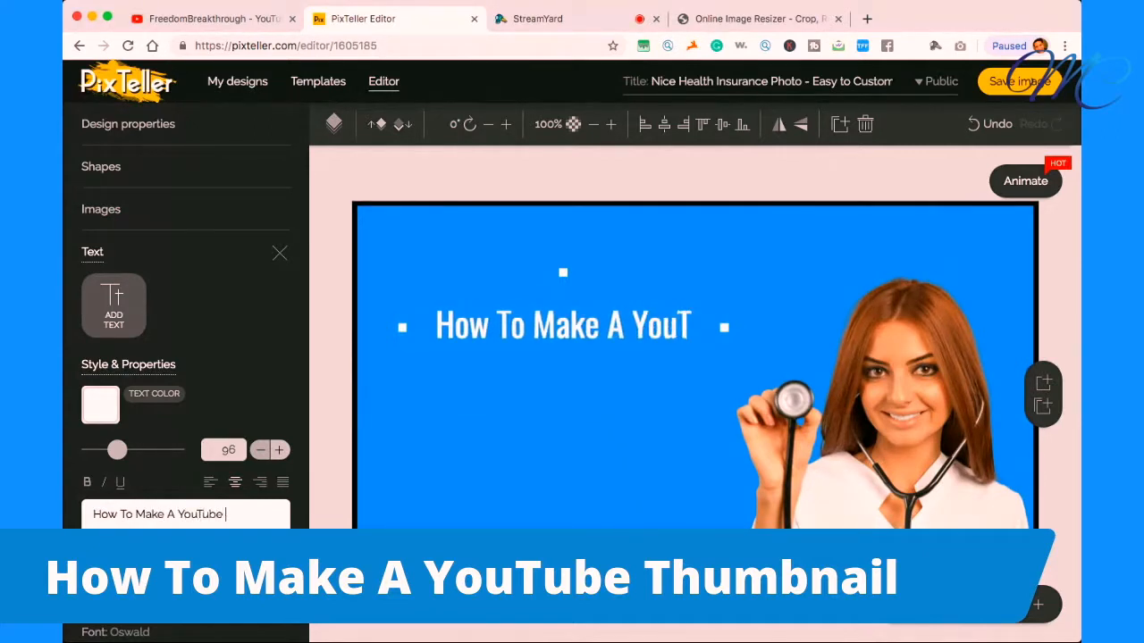
type("Thumbnail")
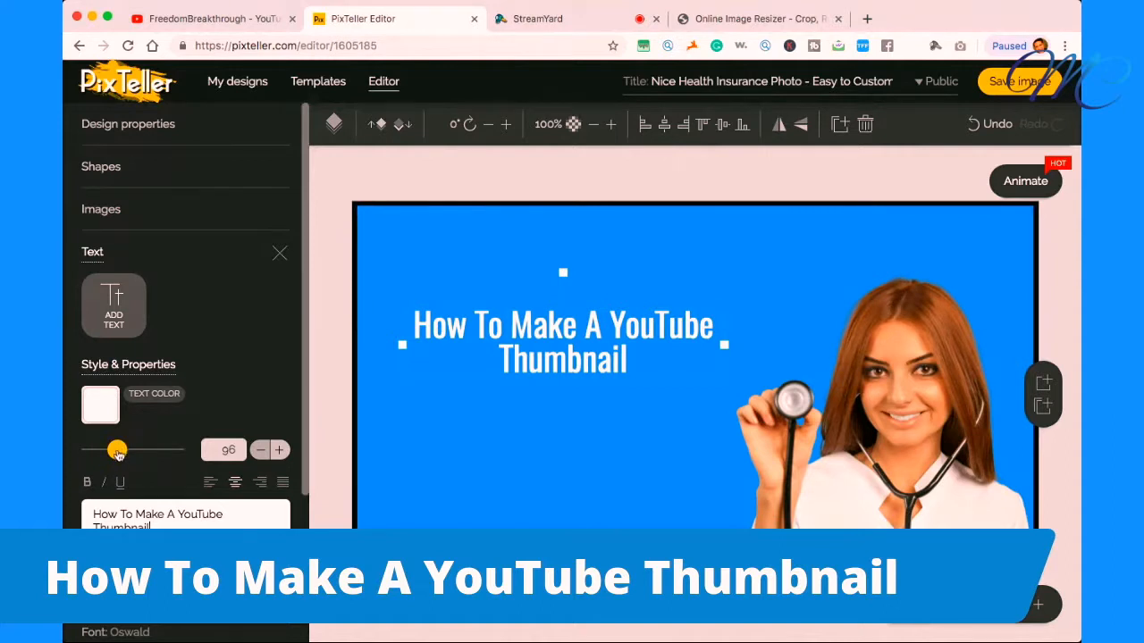
- Enlarge the headline text to size 157 and change its font to Intro
left_click(229, 450)
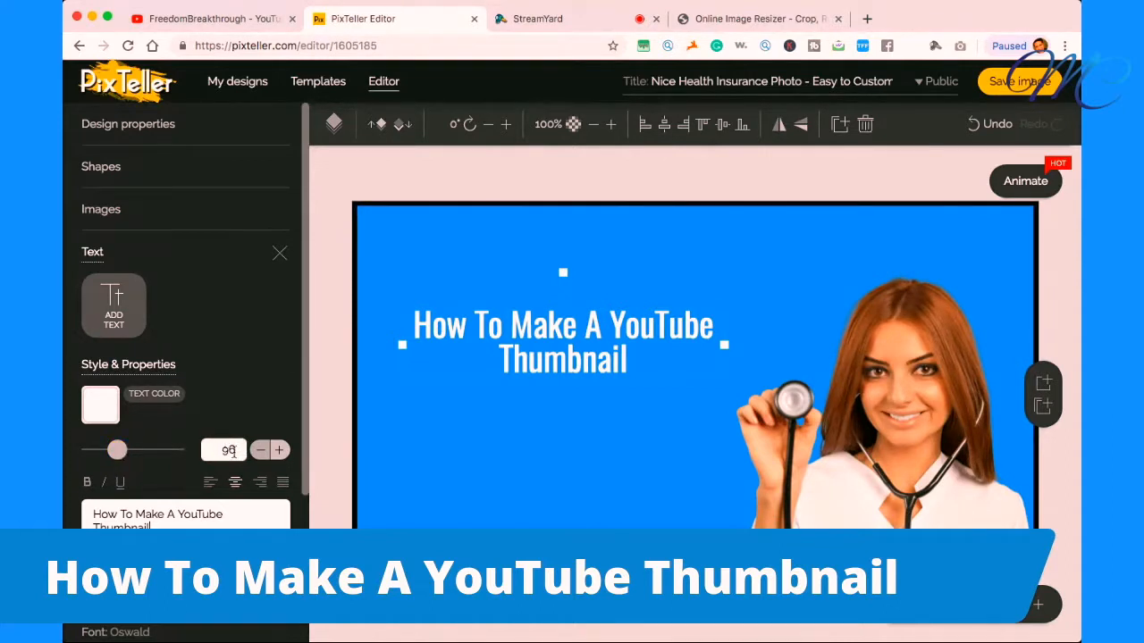
left_click_drag(117, 450, 134, 451)
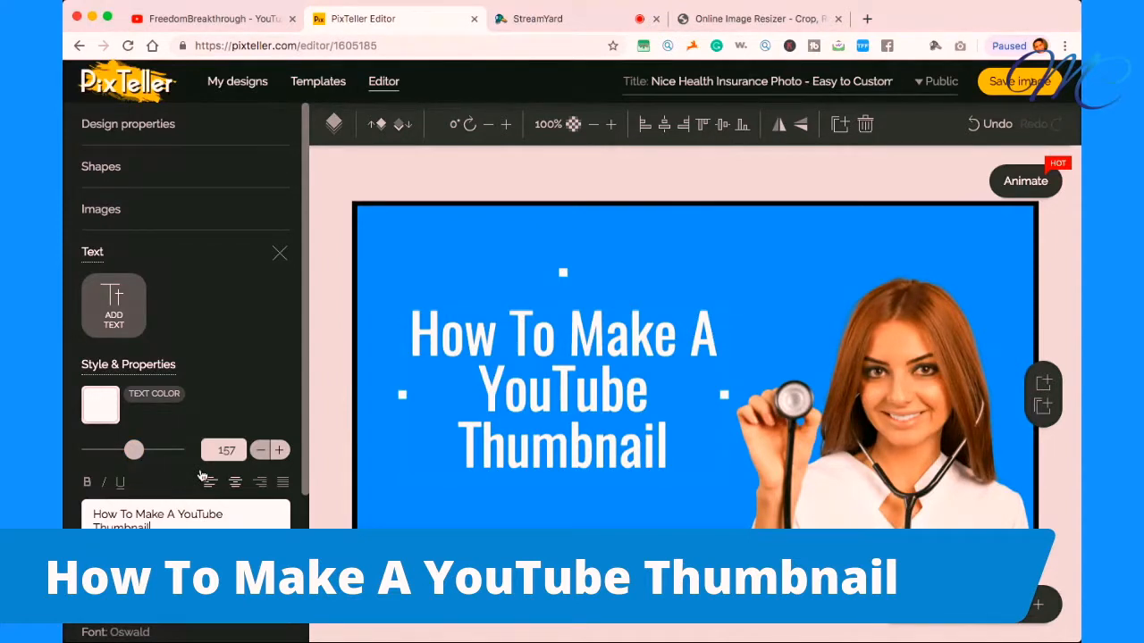
scroll(202, 476, "down", 3)
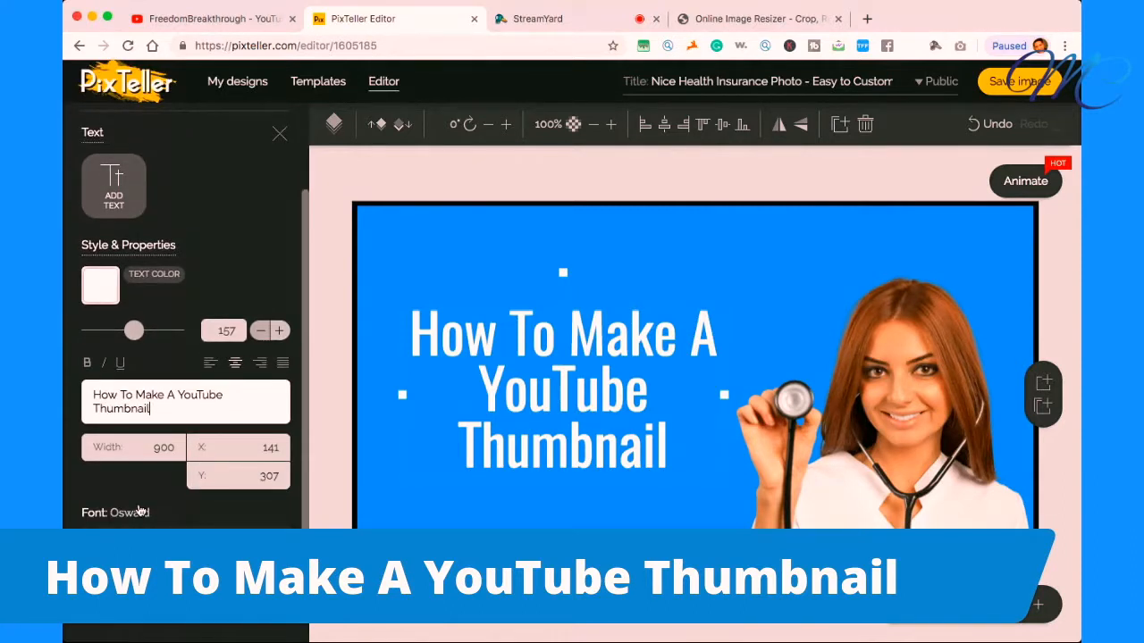
scroll(229, 401, "down", 1)
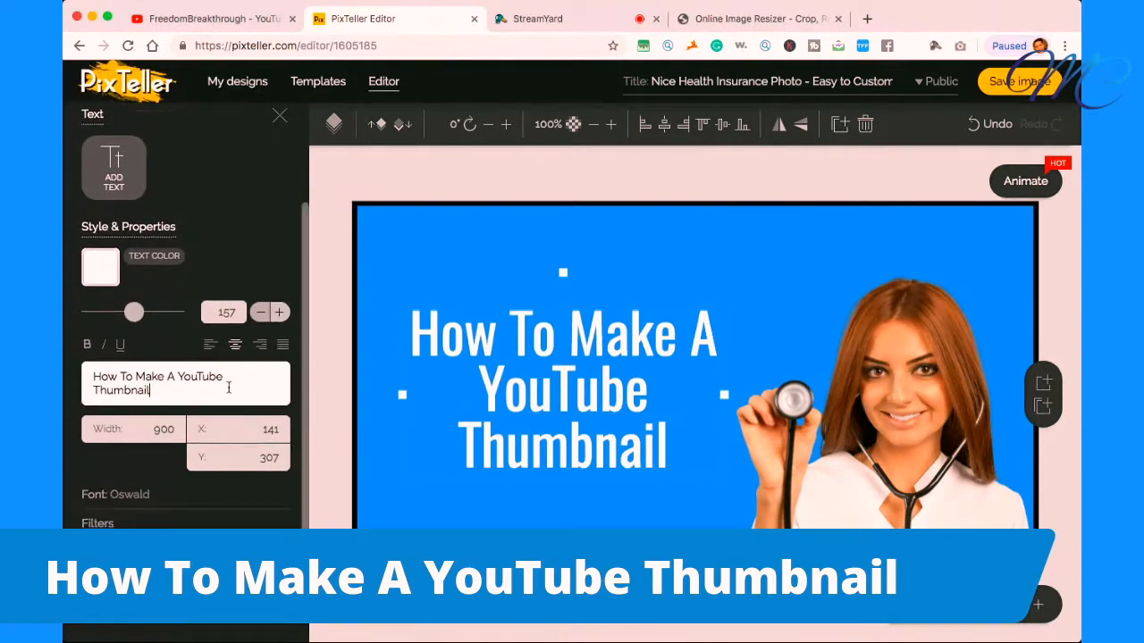
left_click(136, 498)
left_click(135, 496)
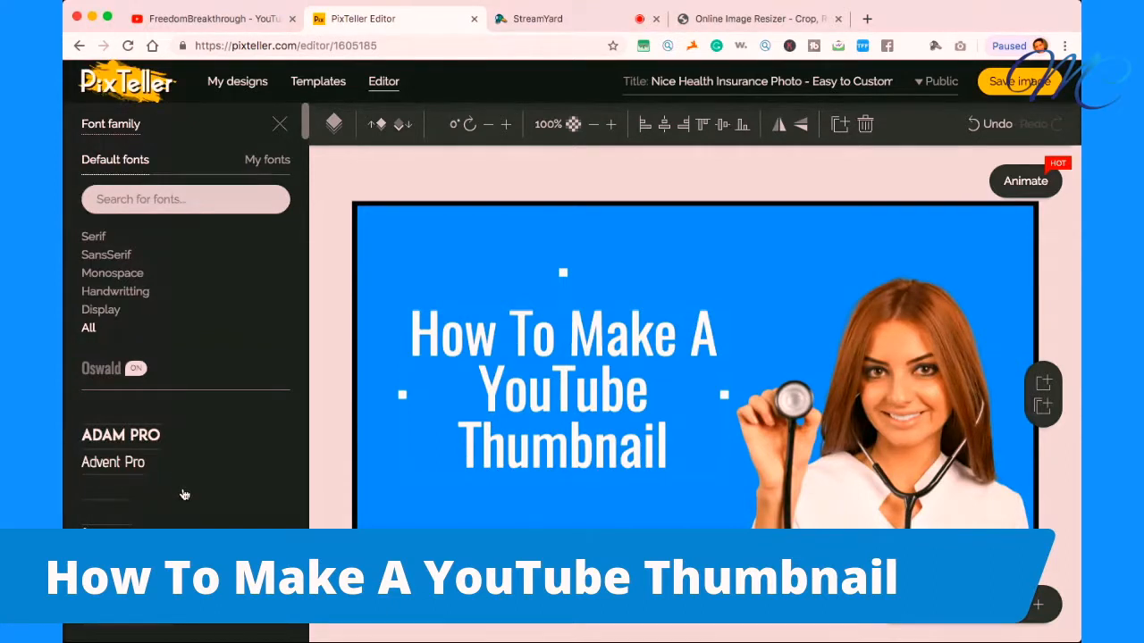
scroll(184, 495, "down", 10)
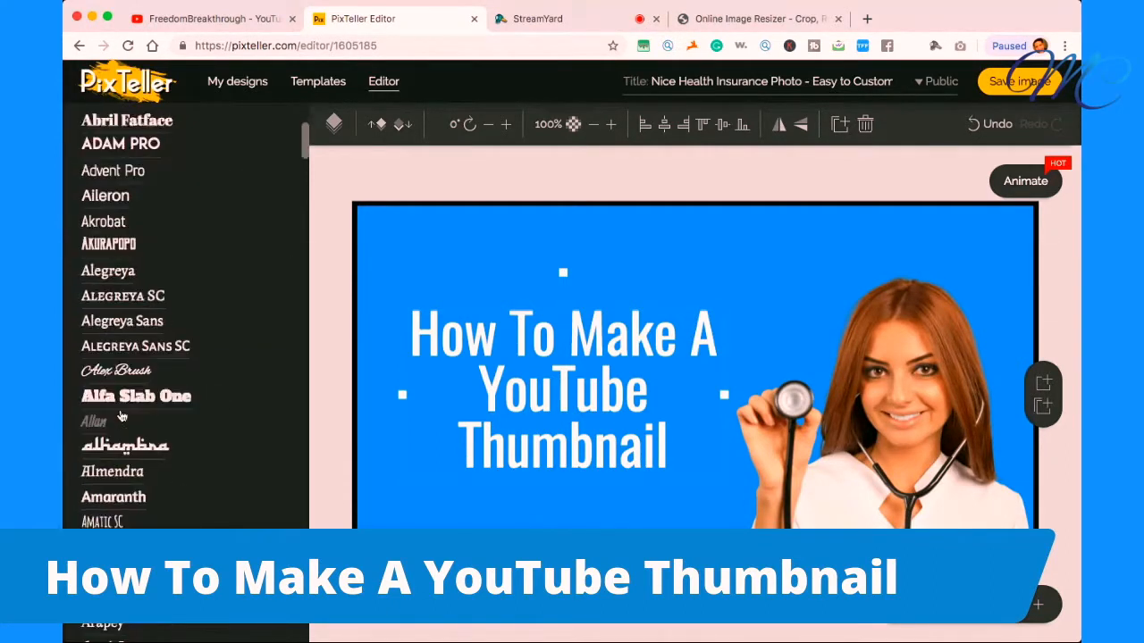
scroll(120, 416, "down", 8)
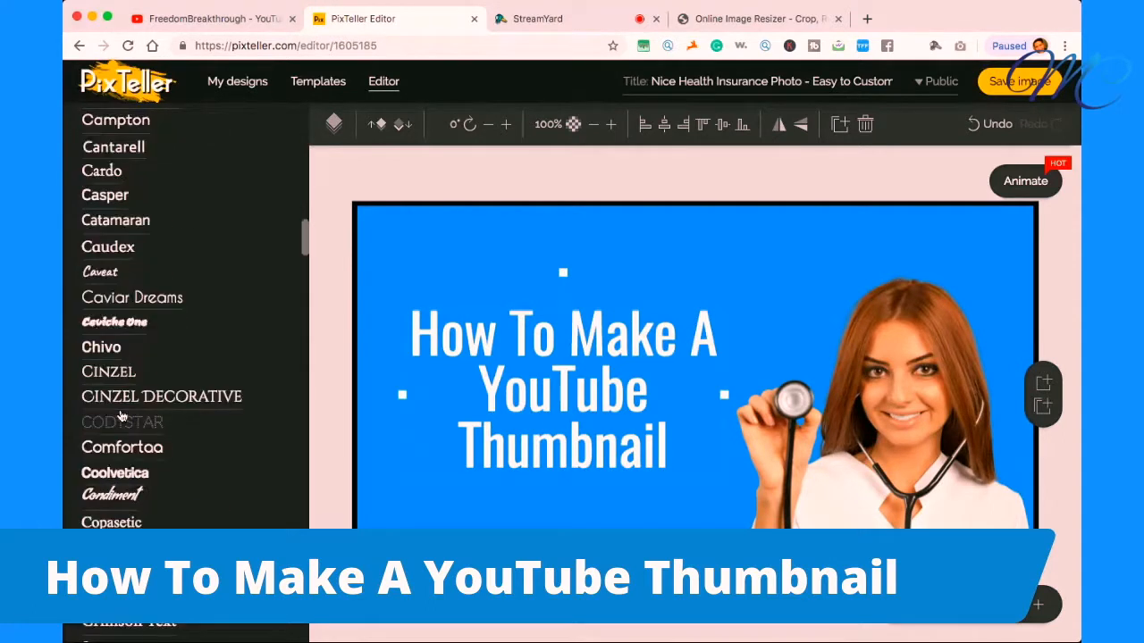
scroll(121, 416, "down", 15)
scroll(122, 416, "down", 12)
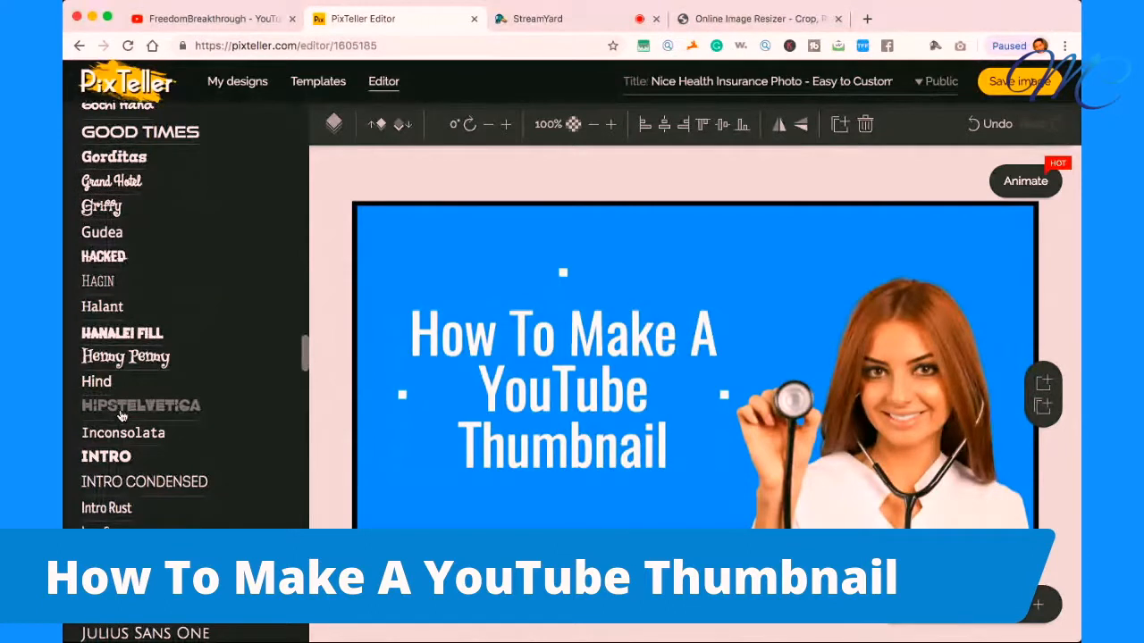
left_click(112, 451)
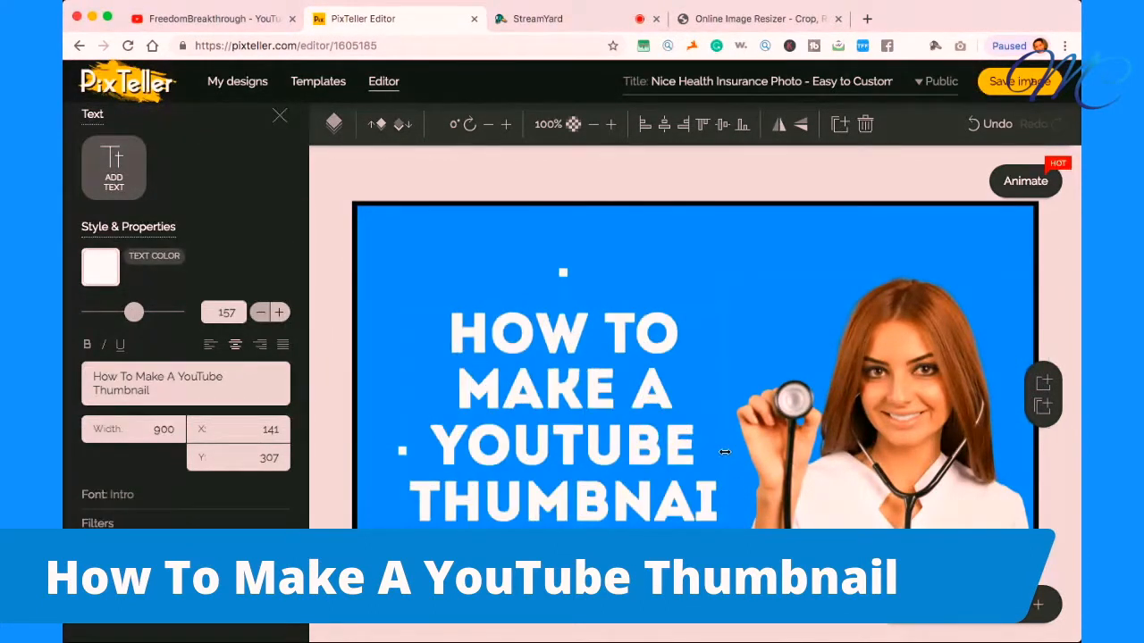
- Widen the headline box to 1449, set its text size to 119 and place it at X 1, Y 230
left_click_drag(725, 449, 921, 394)
left_click_drag(705, 344, 643, 280)
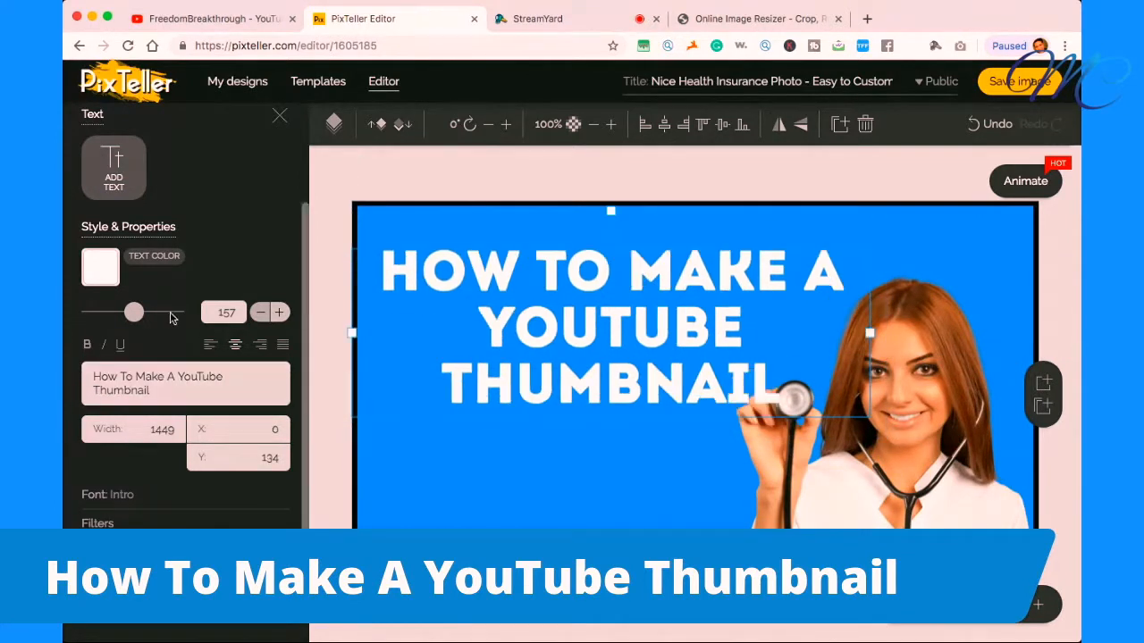
left_click_drag(133, 312, 123, 315)
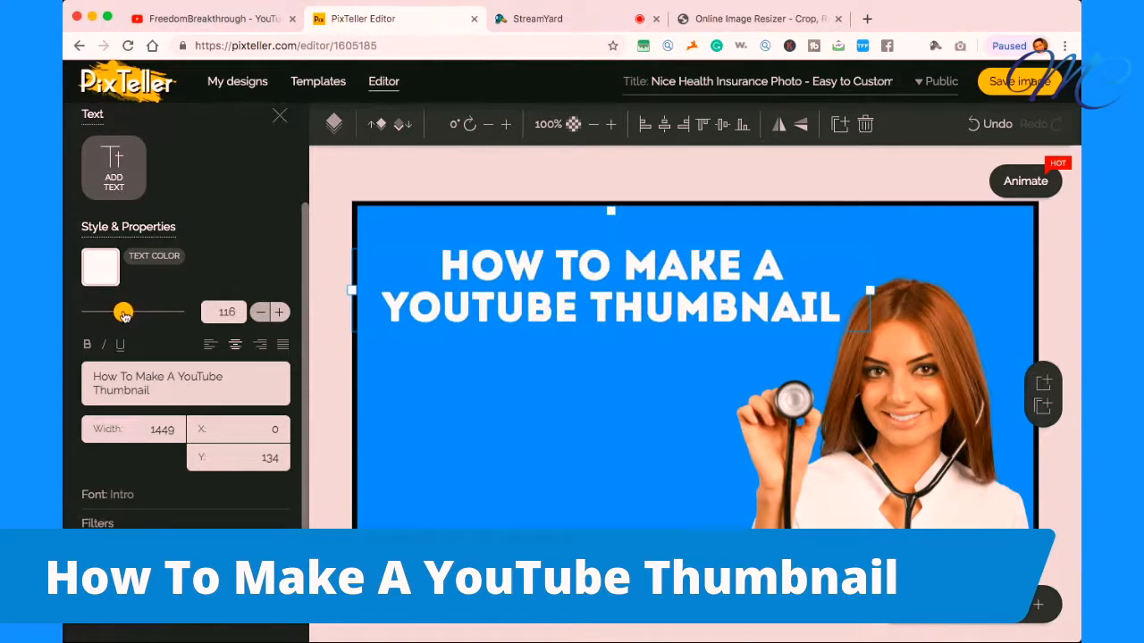
left_click_drag(538, 335, 537, 336)
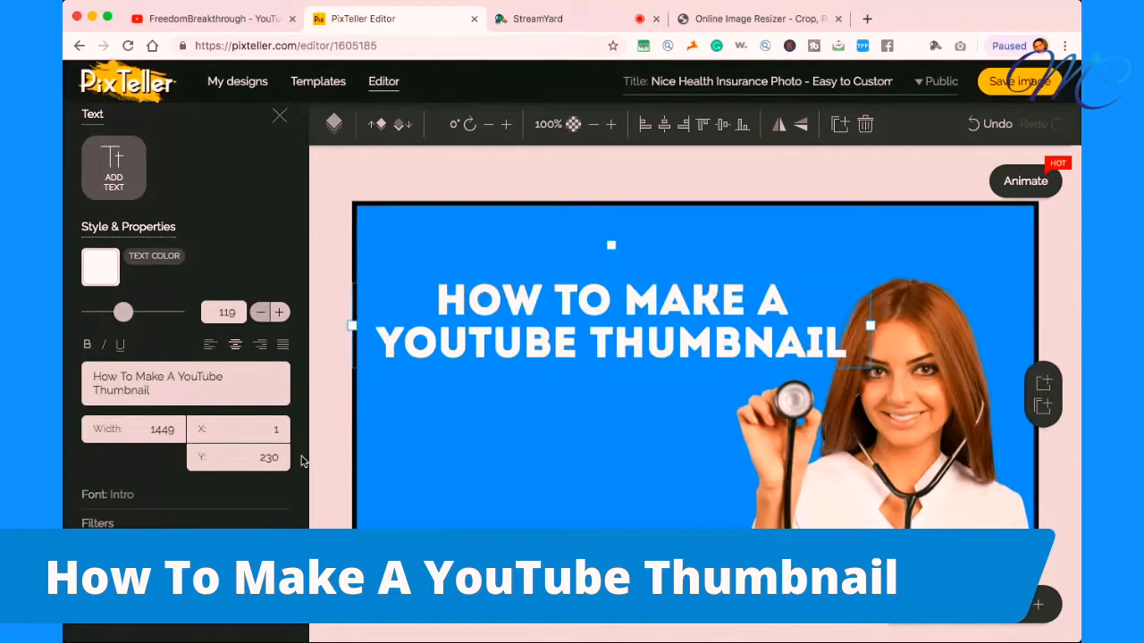
- Replace the picture of the woman with the stethoscope with an uploaded photo of the man in a white T-shirt
left_click(904, 478)
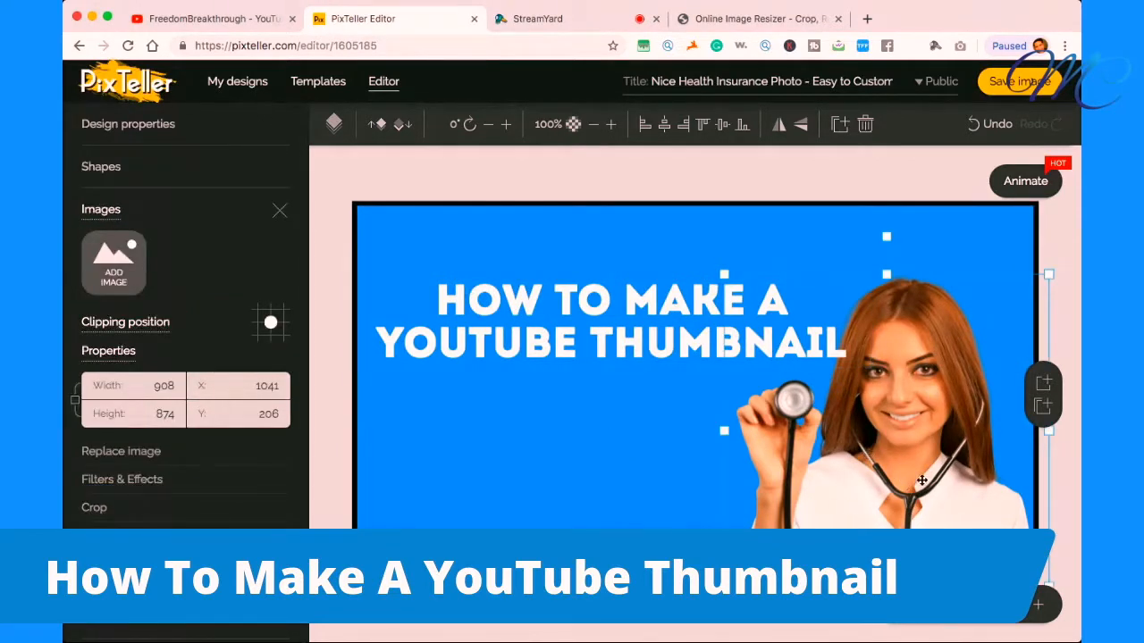
left_click(137, 454)
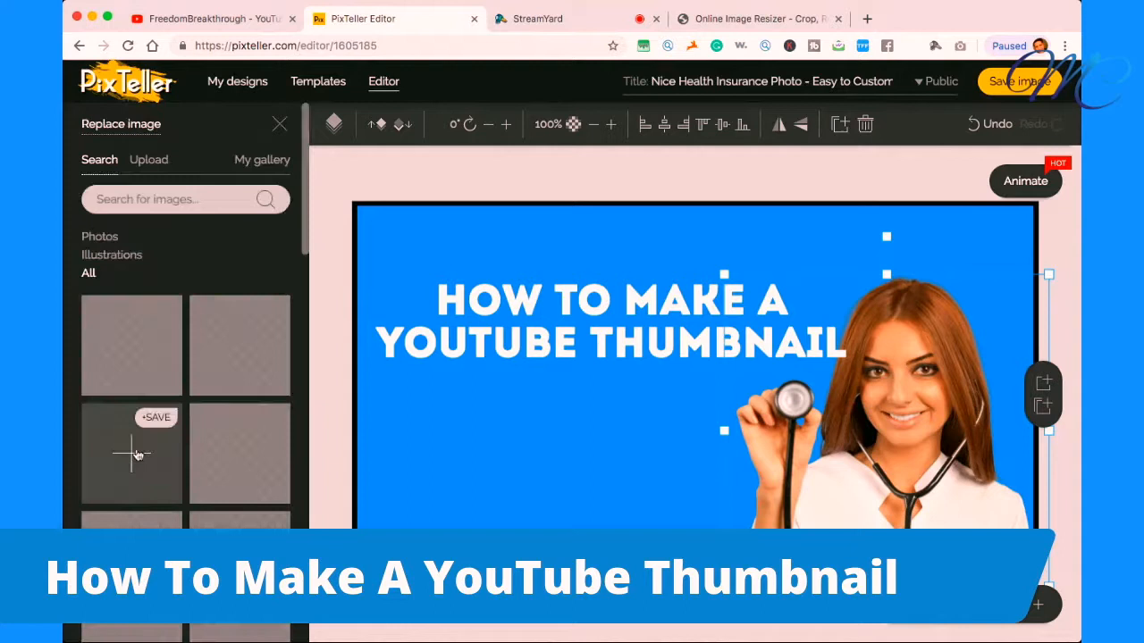
left_click(148, 159)
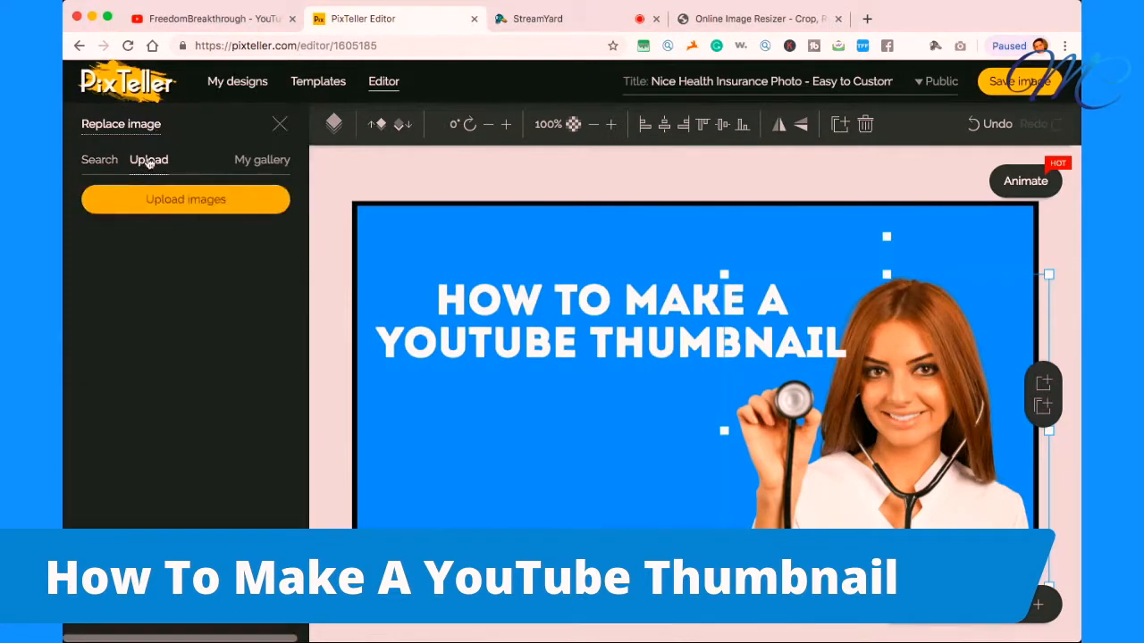
left_click(171, 202)
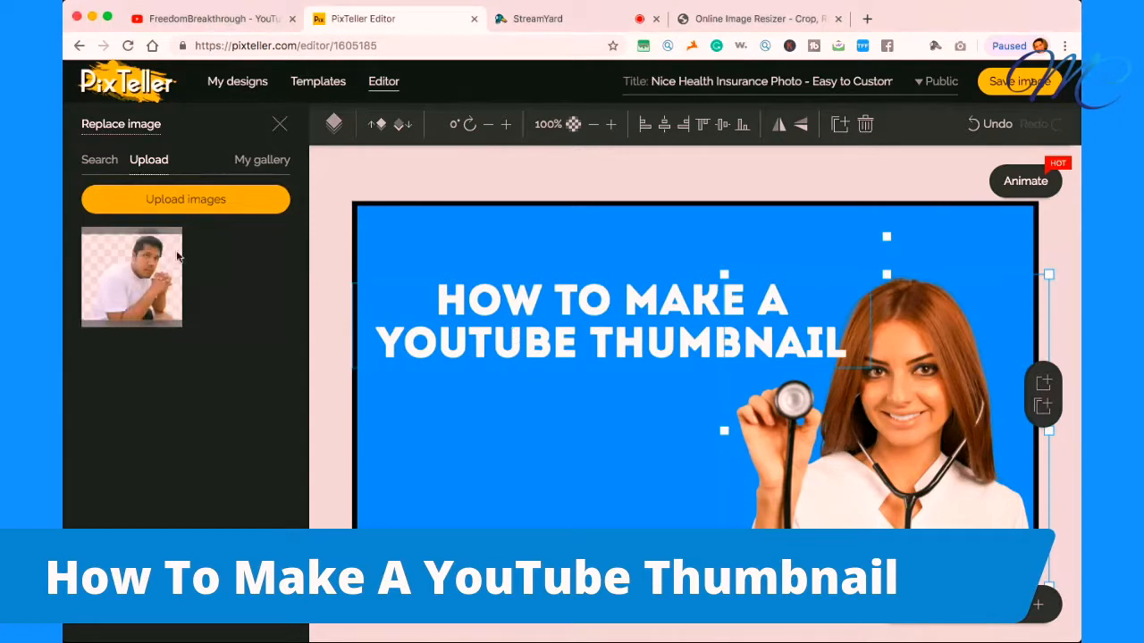
mouse_move(122, 288)
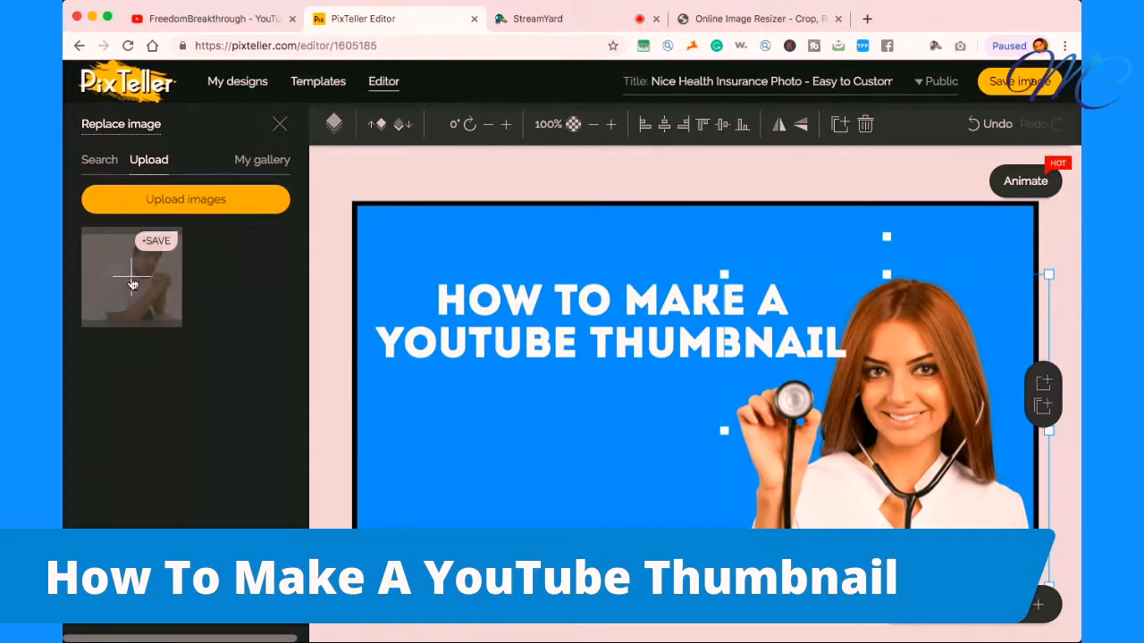
left_click(131, 284)
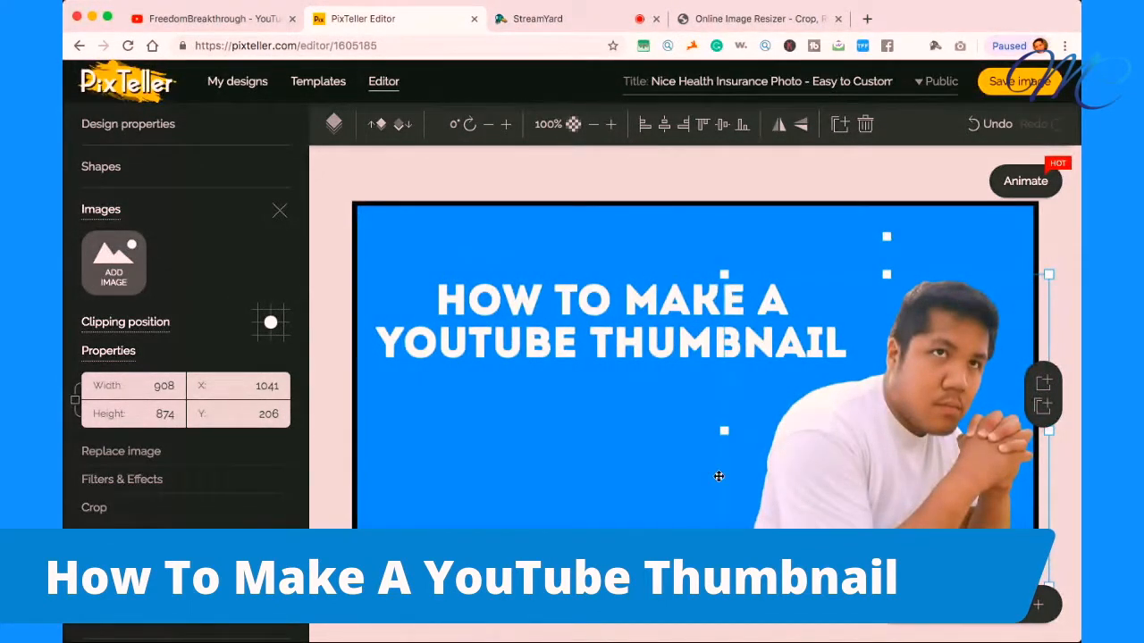
- Add a white (#FFFFFF) border of size 12 around the man's photo
left_click(135, 488)
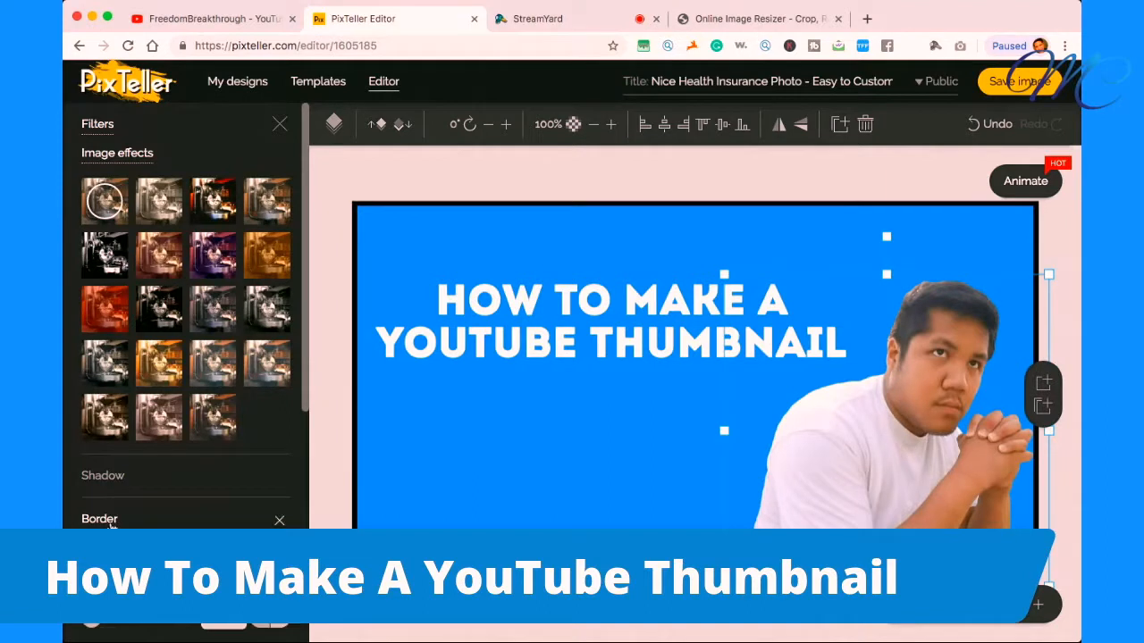
left_click(111, 525)
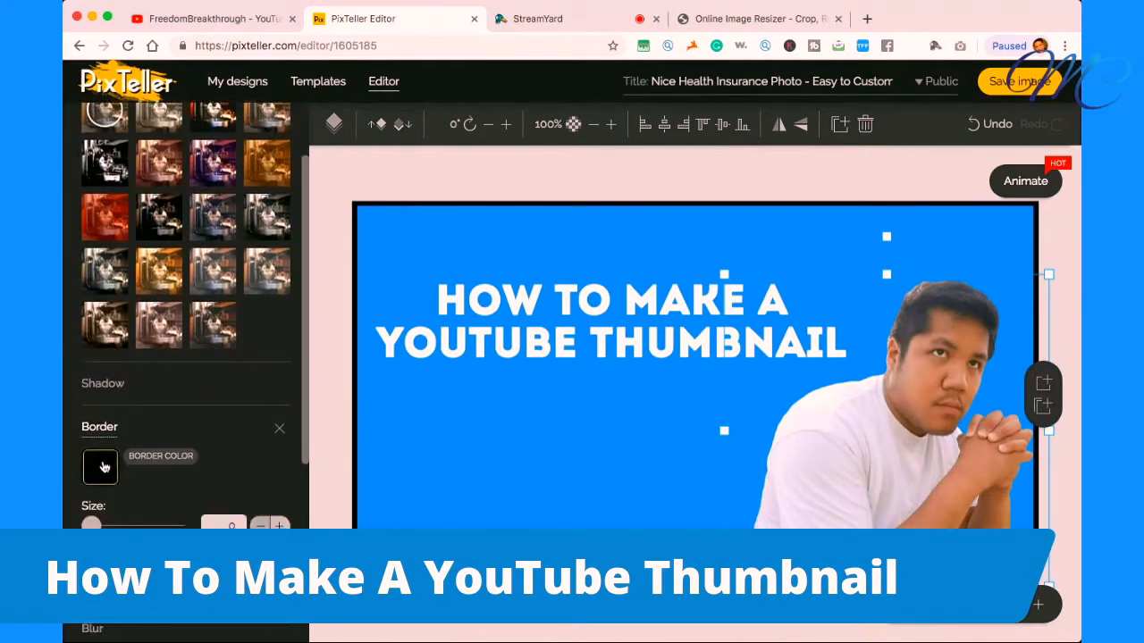
left_click(101, 466)
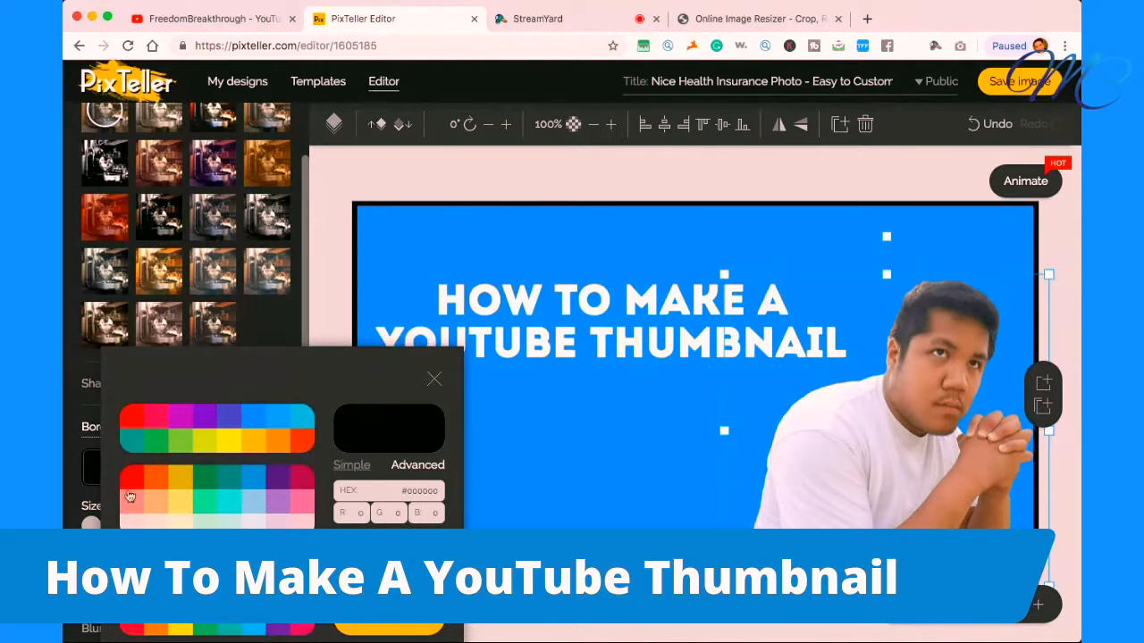
left_click(132, 541)
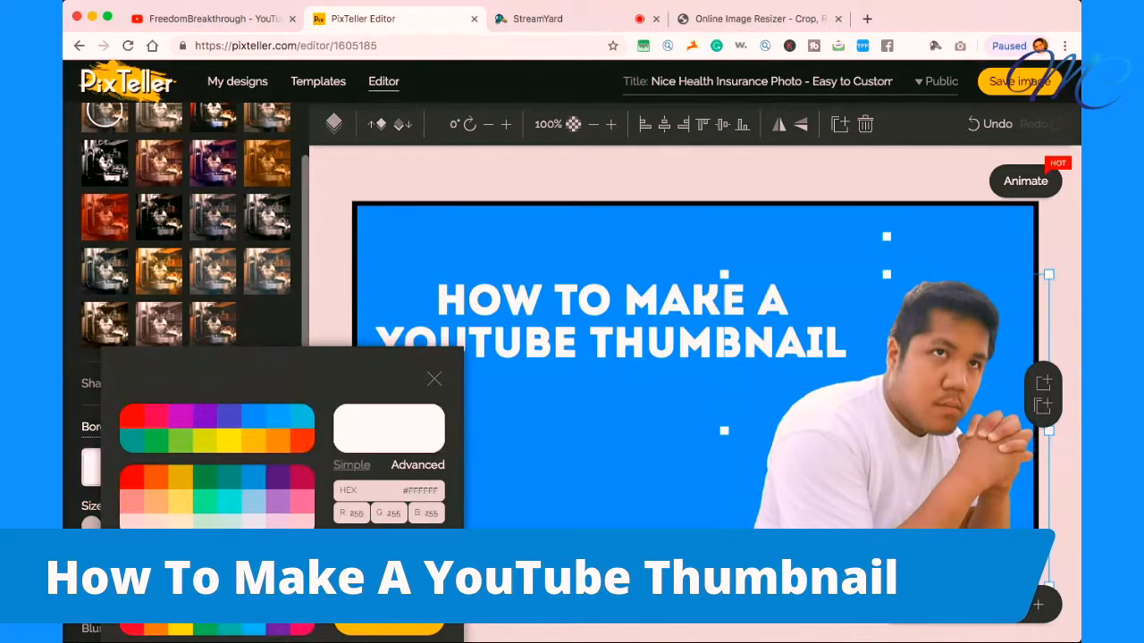
left_click(374, 626)
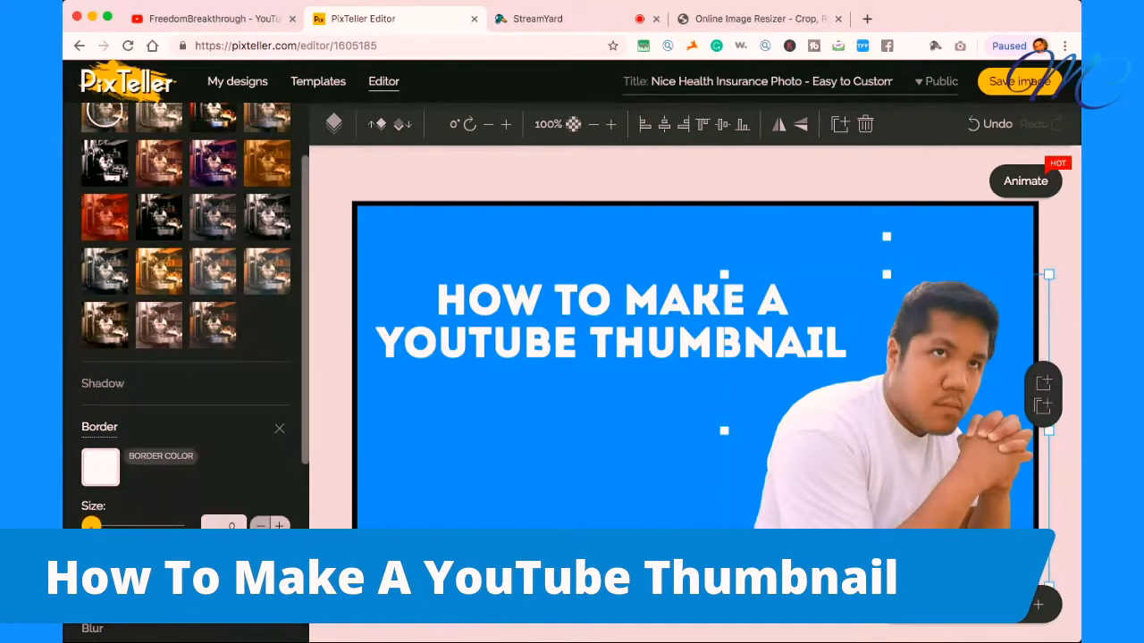
left_click_drag(91, 526, 111, 525)
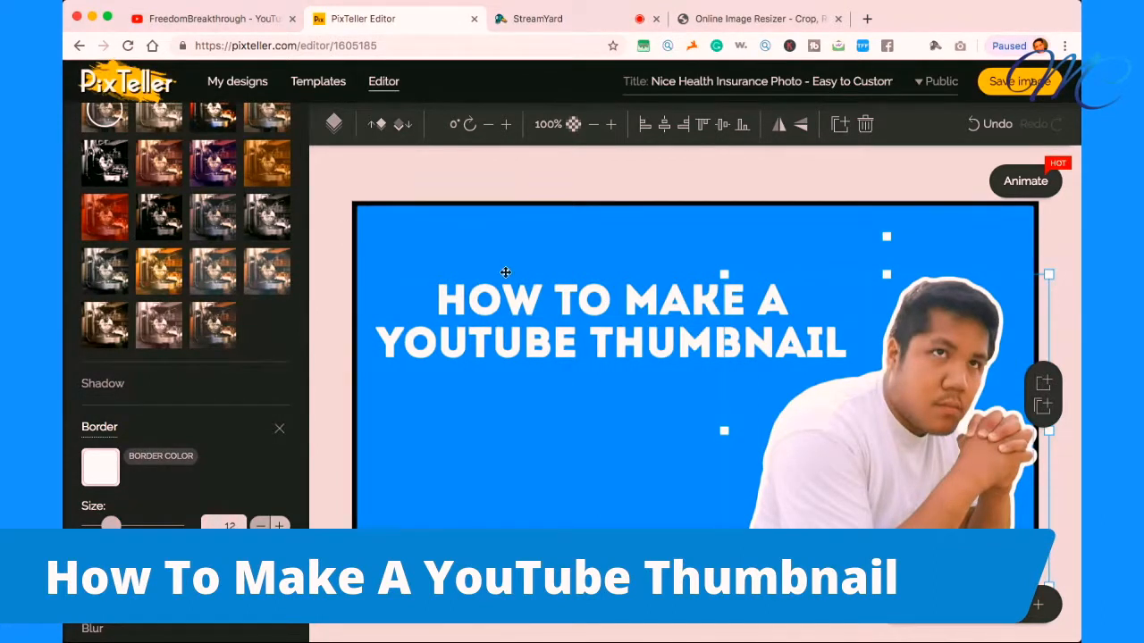
scroll(229, 383, "up", 5)
left_click(286, 123)
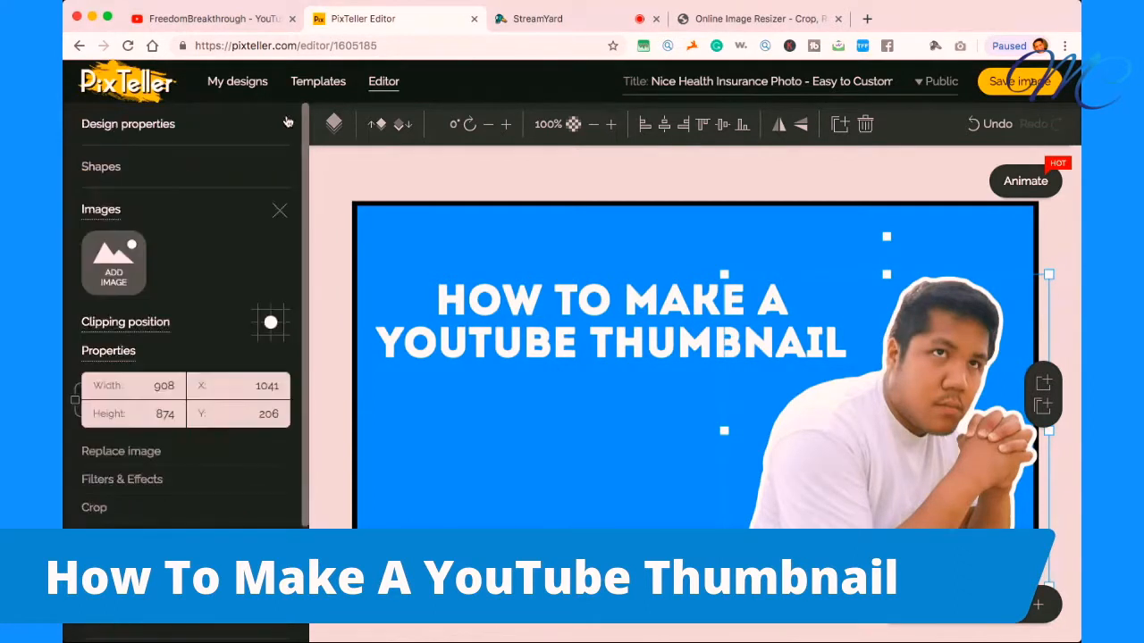
- Narrow the headline box so the text wraps onto three lines, and move it slightly down and towards the man's photo
left_click(640, 332)
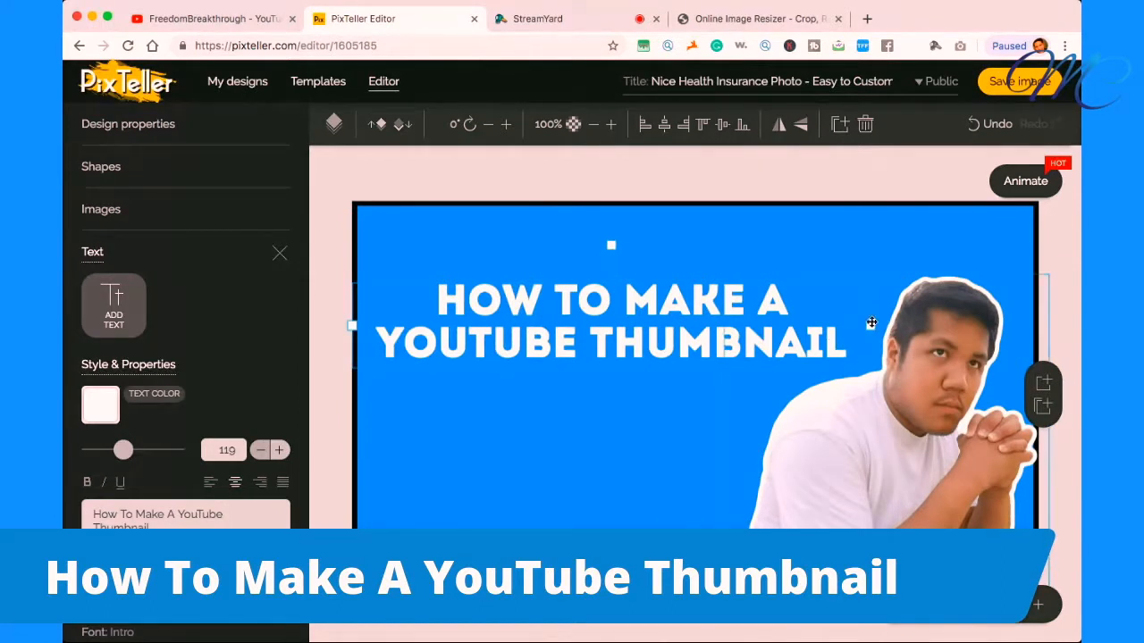
left_click_drag(871, 328, 733, 331)
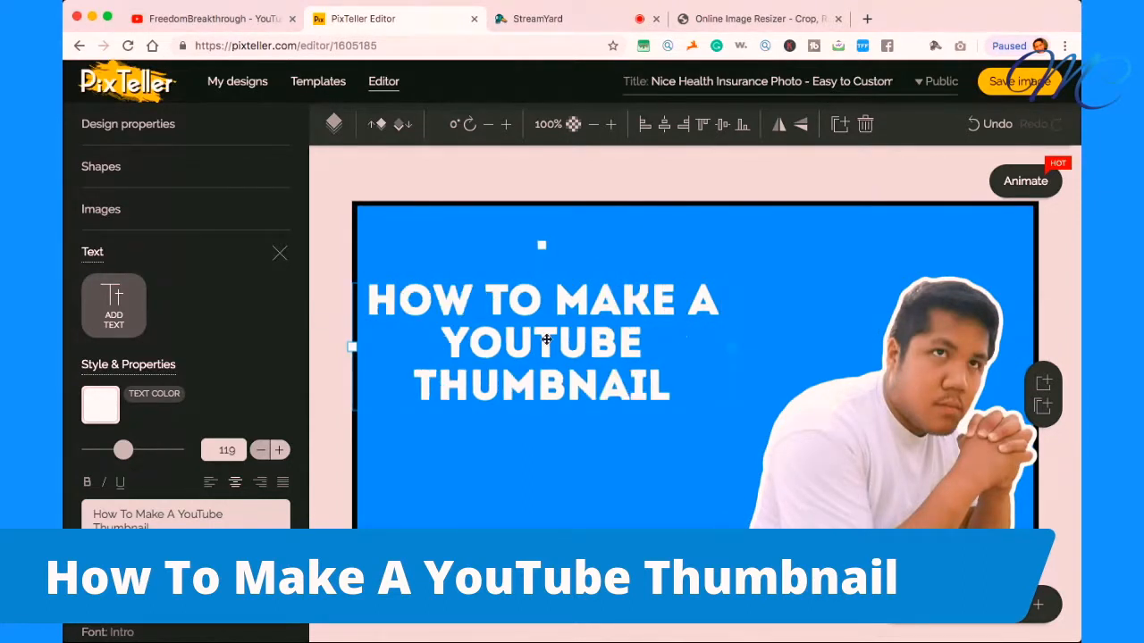
left_click_drag(585, 339, 592, 352)
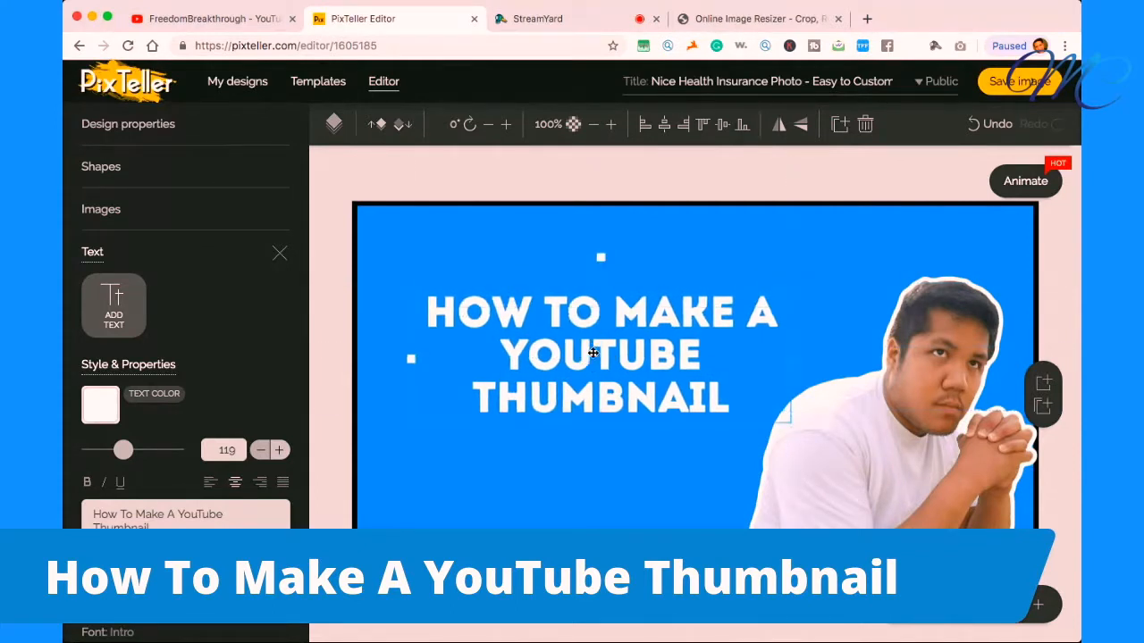
left_click(741, 259)
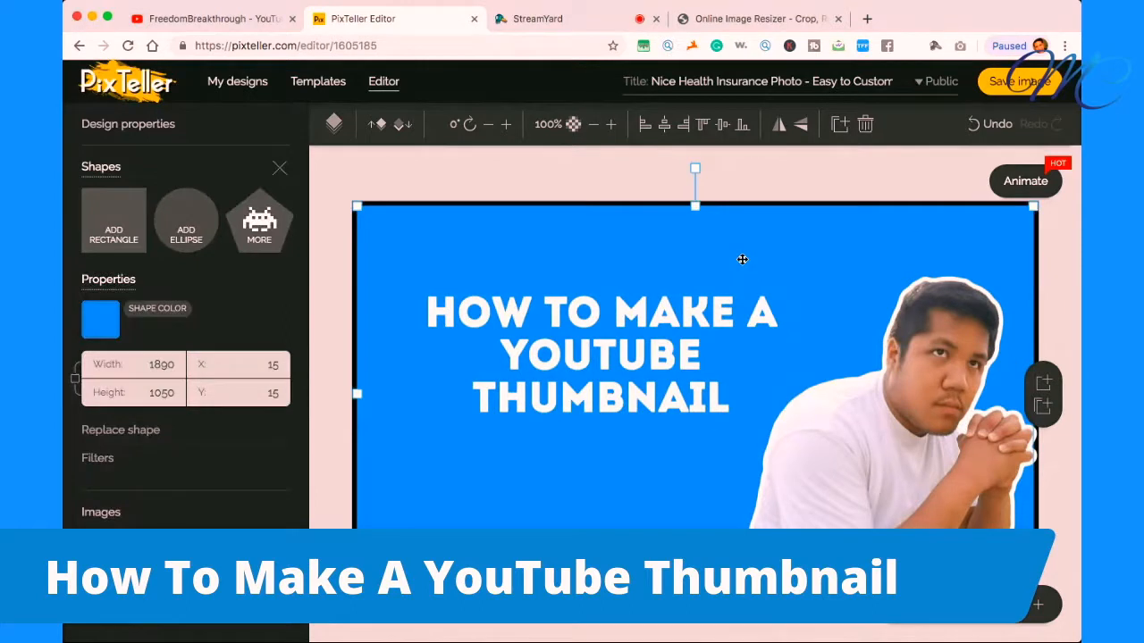
- Shift the man's photo left to X 997, keeping its Y at 206
left_click(855, 419)
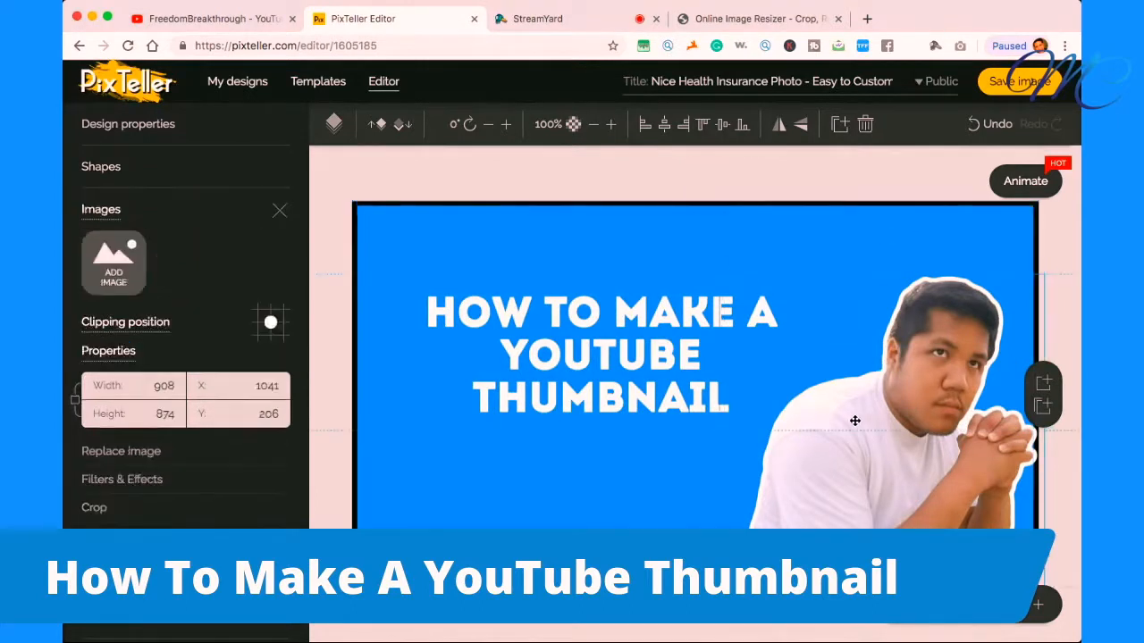
left_click_drag(856, 421, 852, 421)
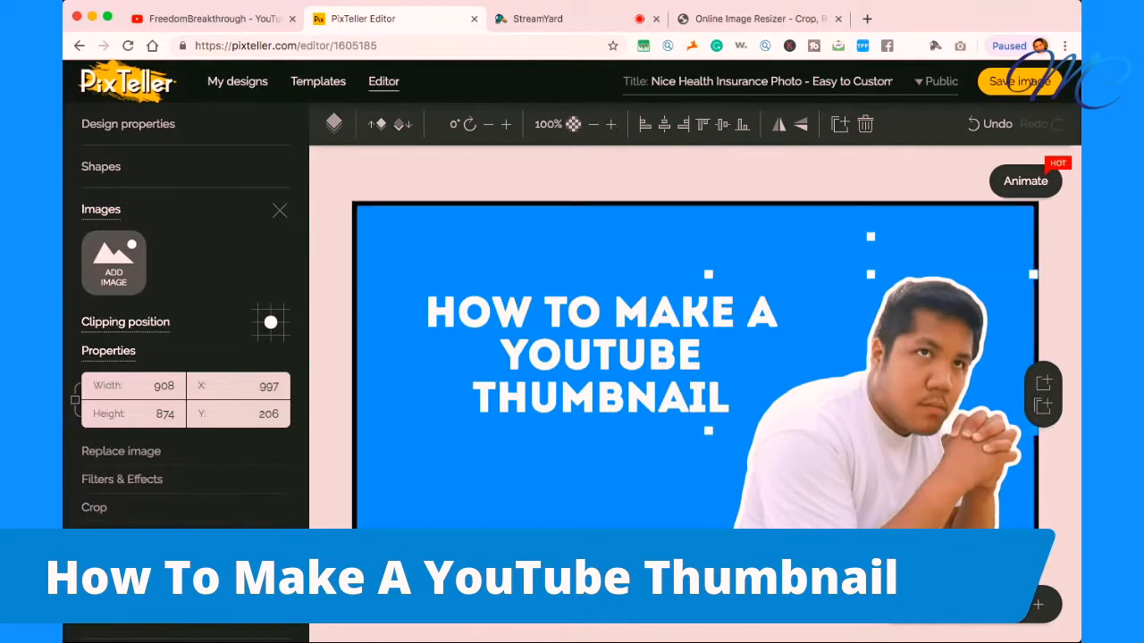
- Delete the blue background rectangle and add an uploaded green image with blurred orange light to the design
left_click(443, 525)
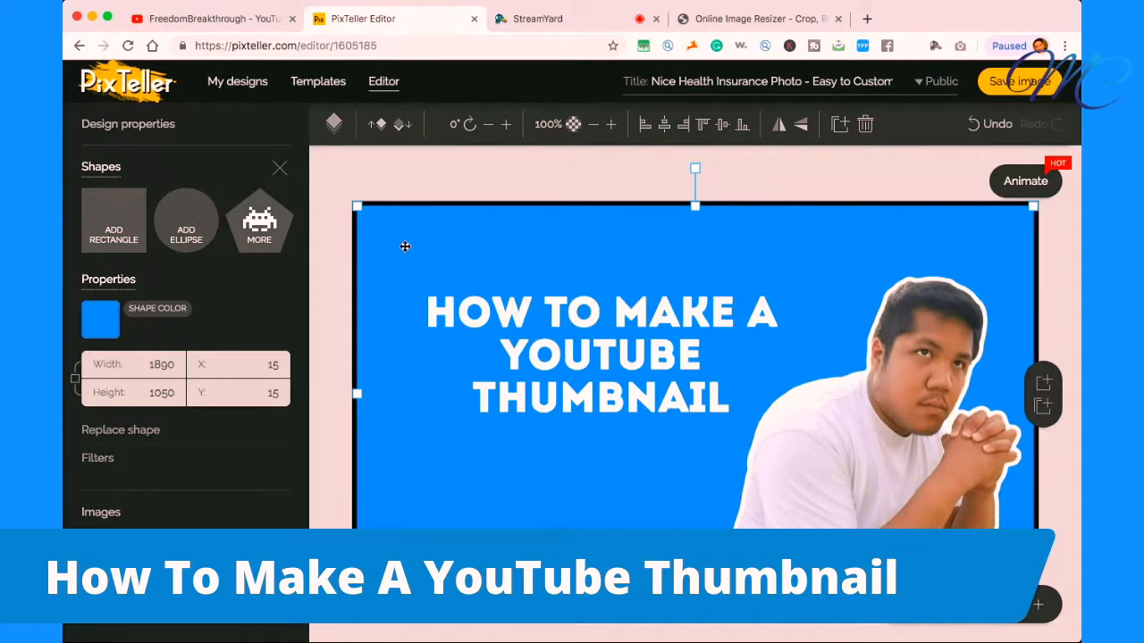
key("Delete")
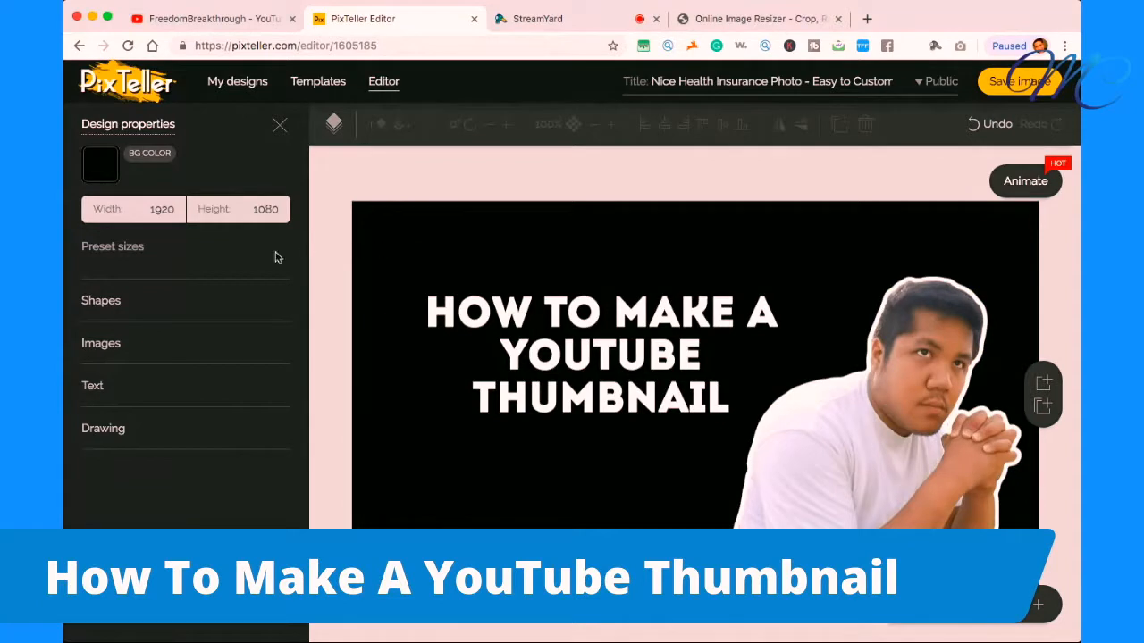
left_click(113, 346)
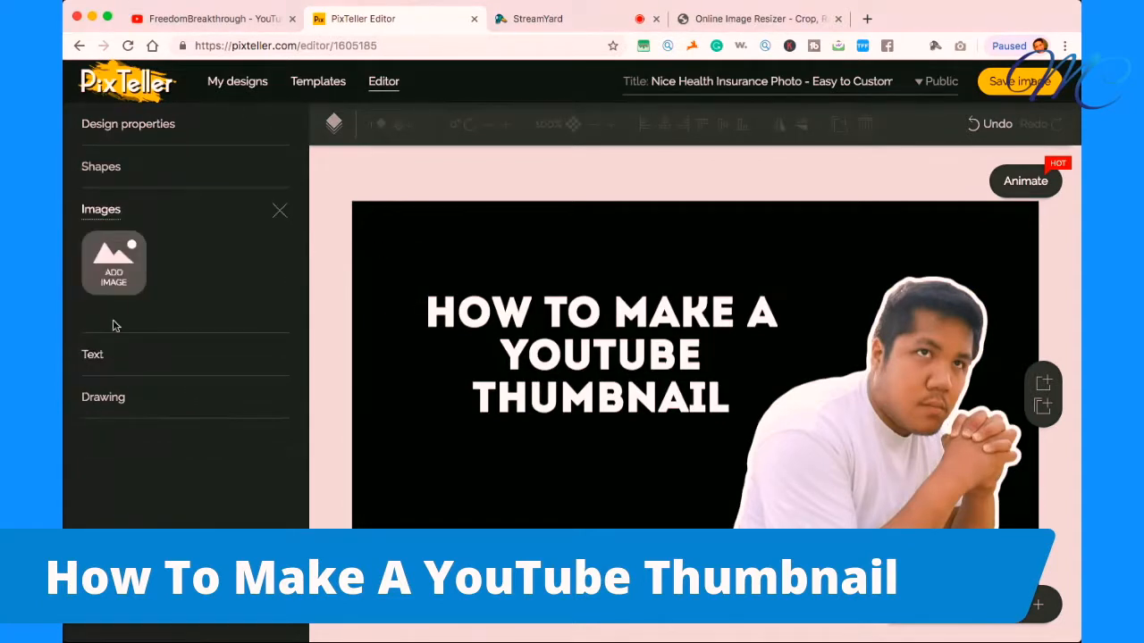
left_click(116, 270)
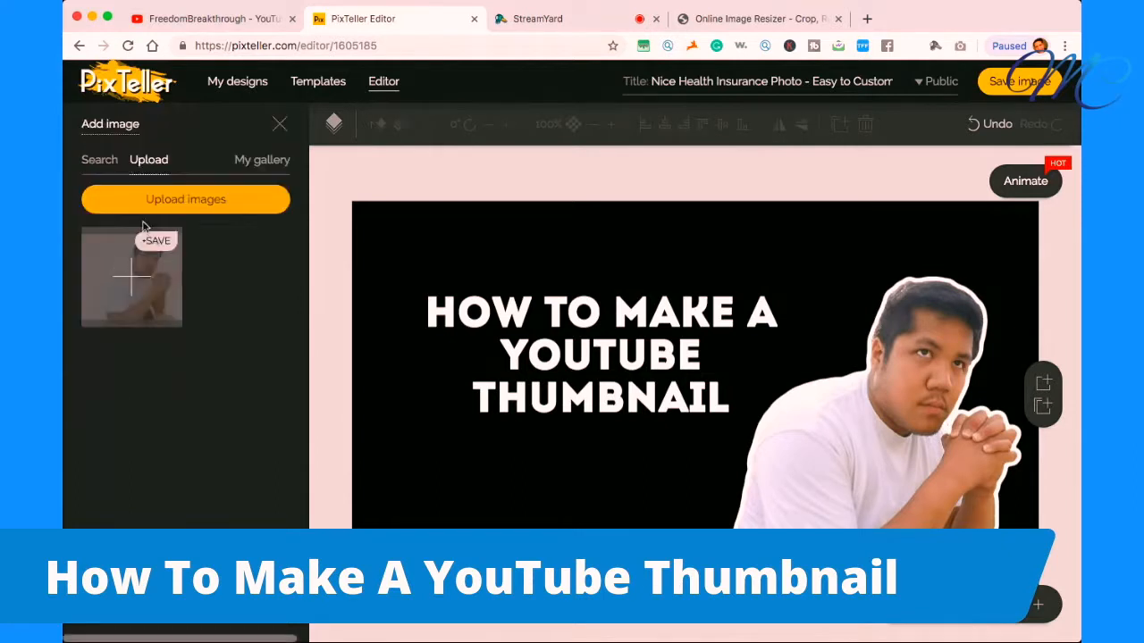
left_click(202, 203)
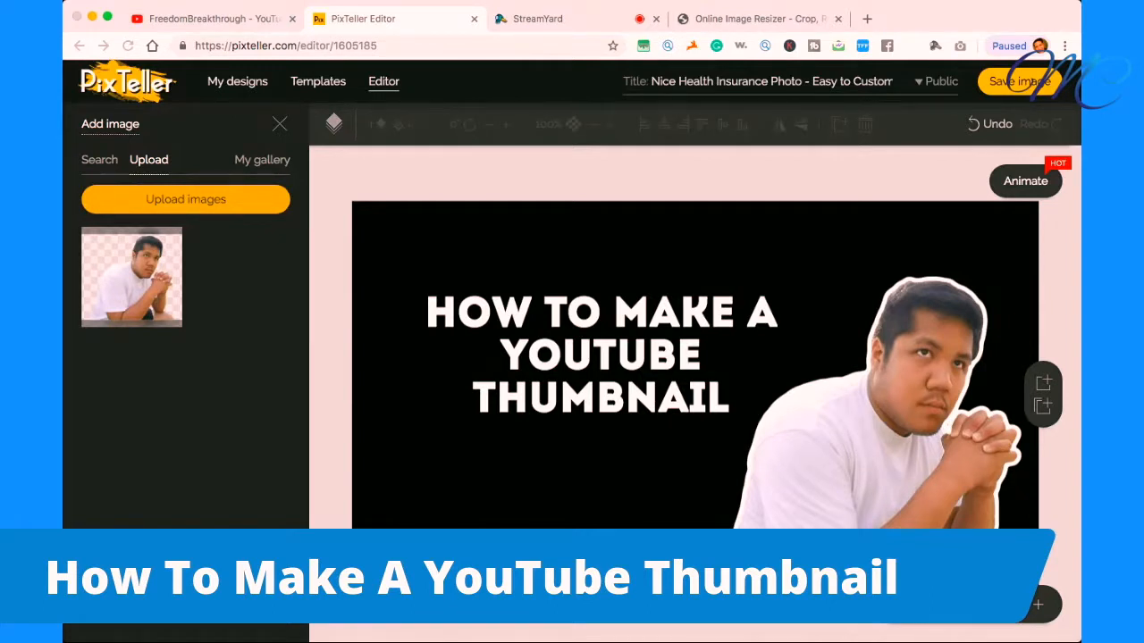
left_click(498, 302)
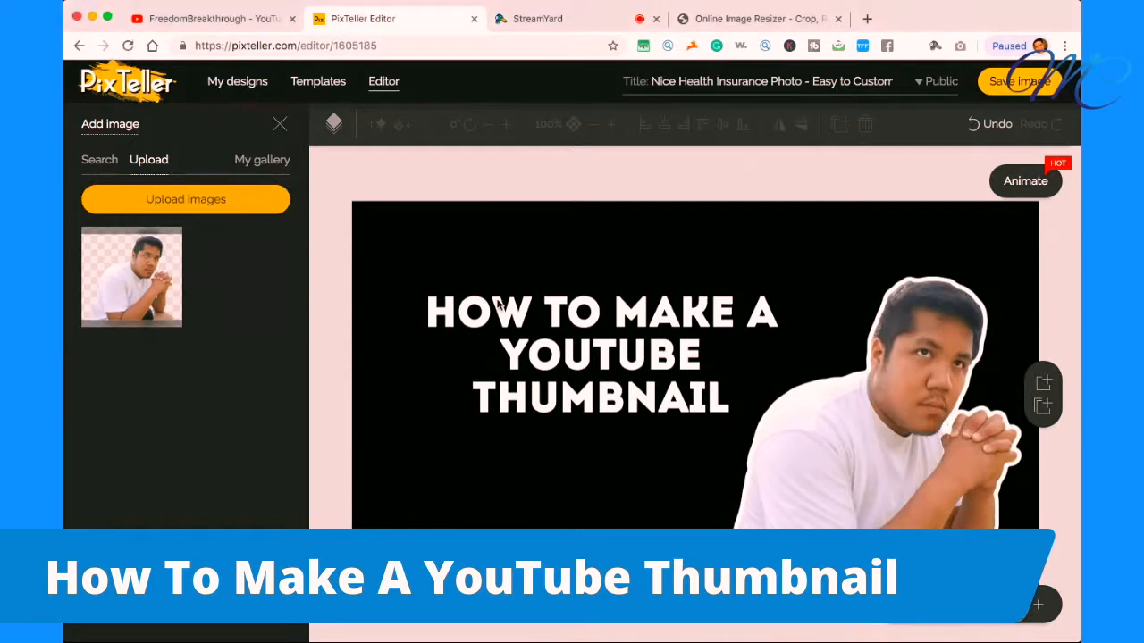
mouse_move(247, 283)
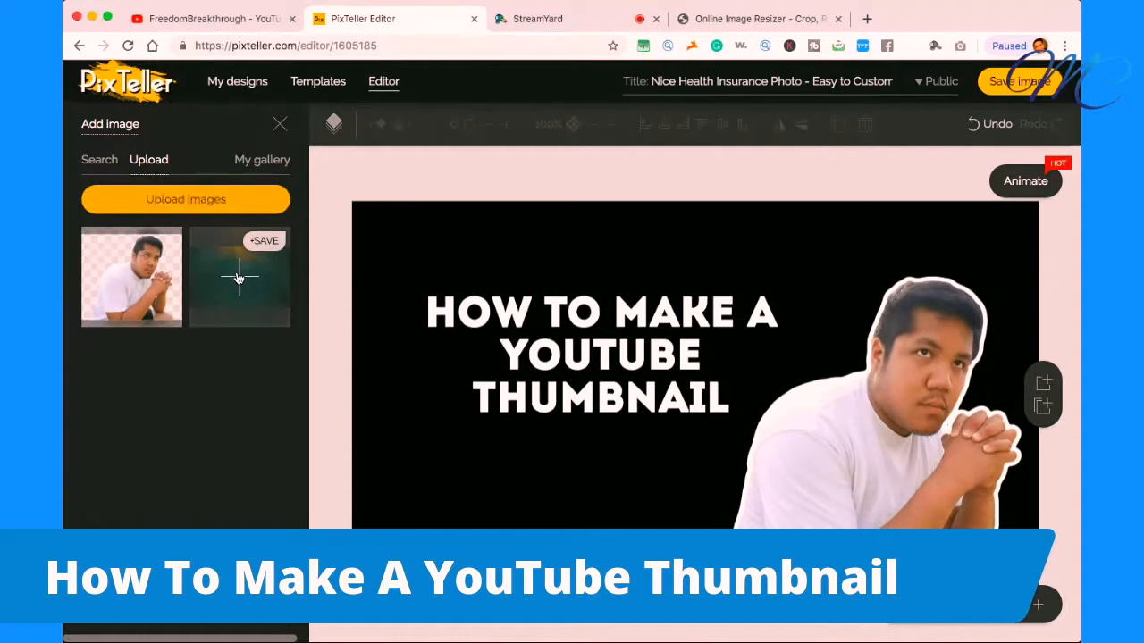
left_click(238, 278)
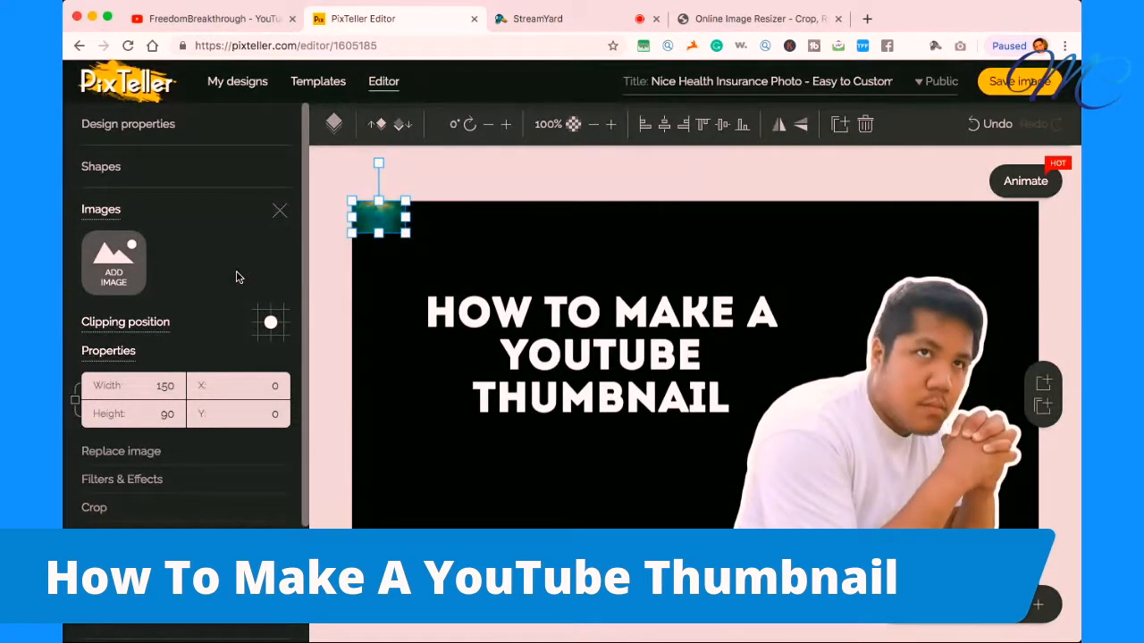
- Stretch the green image to 1920 × 1080 to fill the canvas and place it behind the headline and the man's photo
left_click_drag(405, 233, 942, 641)
left_click_drag(992, 584, 995, 587)
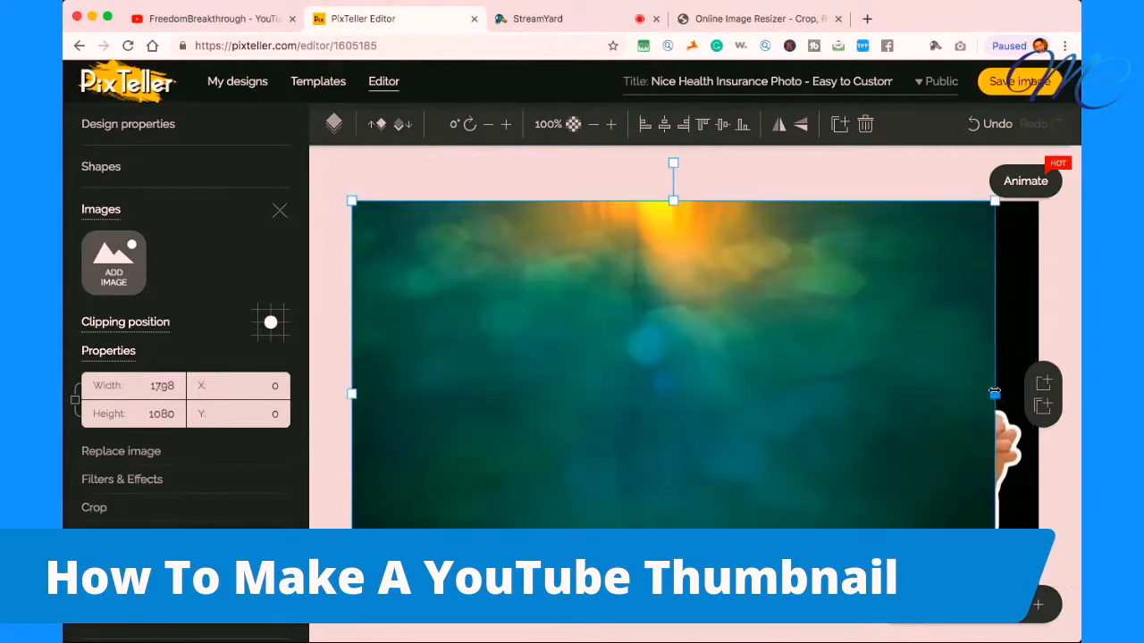
left_click_drag(993, 393, 1042, 404)
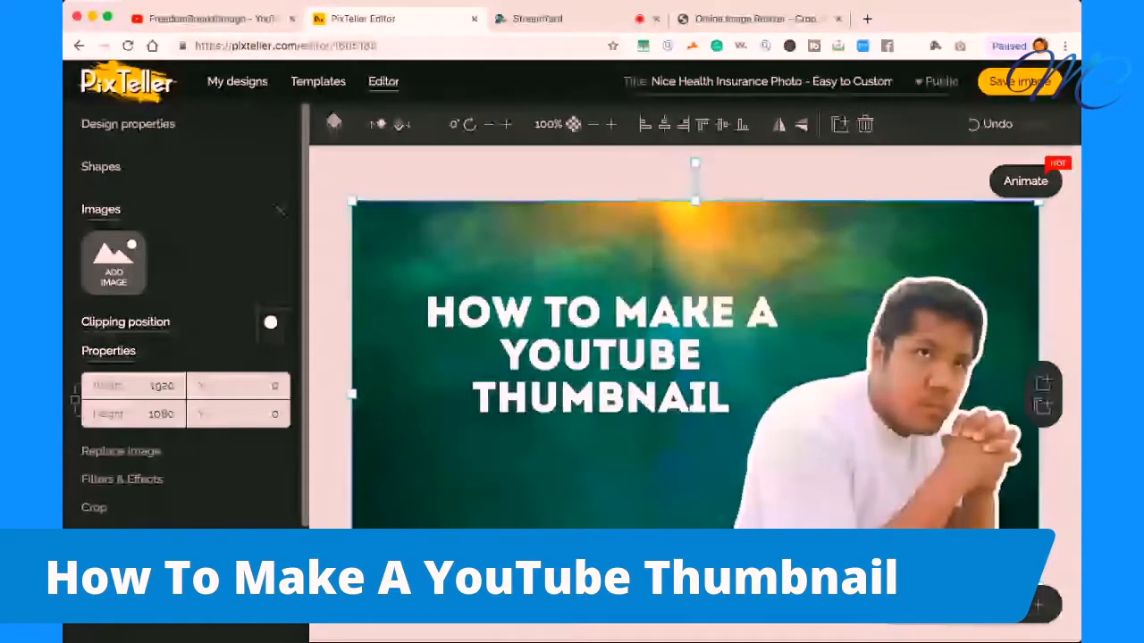
left_click(557, 180)
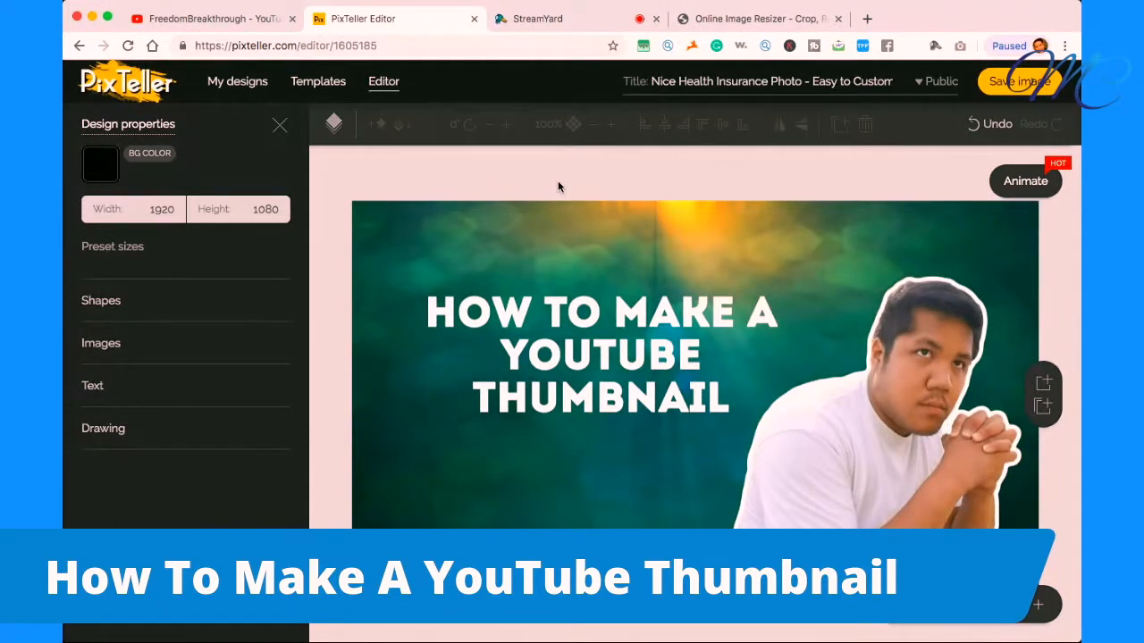
- Move the headline slightly lower on the green background
left_click(669, 357)
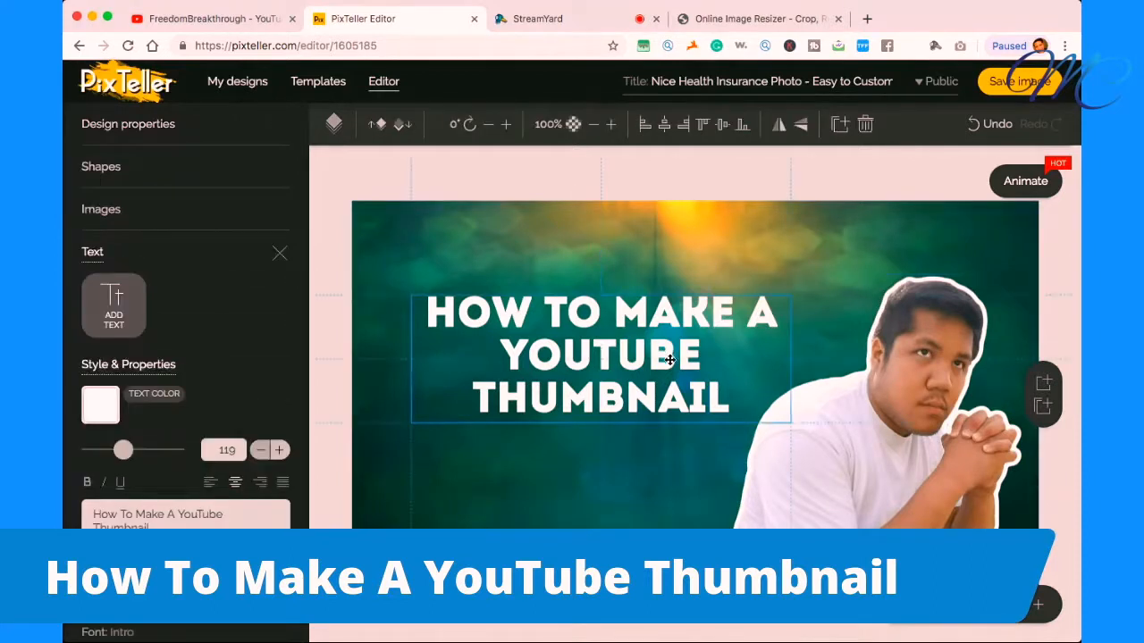
left_click_drag(670, 361, 670, 365)
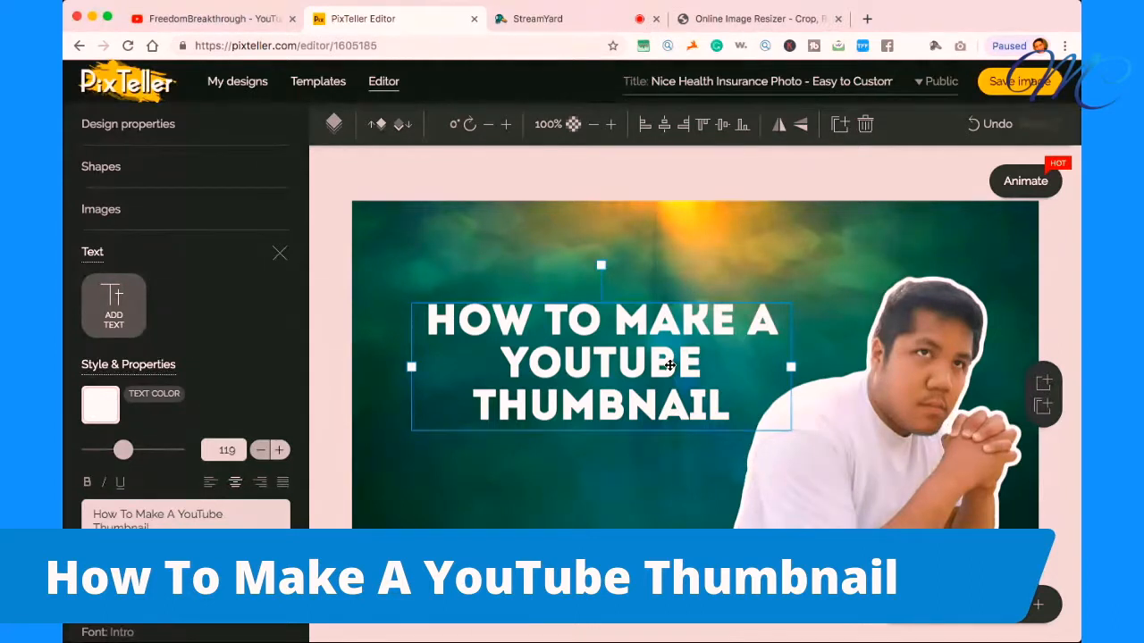
left_click(912, 231)
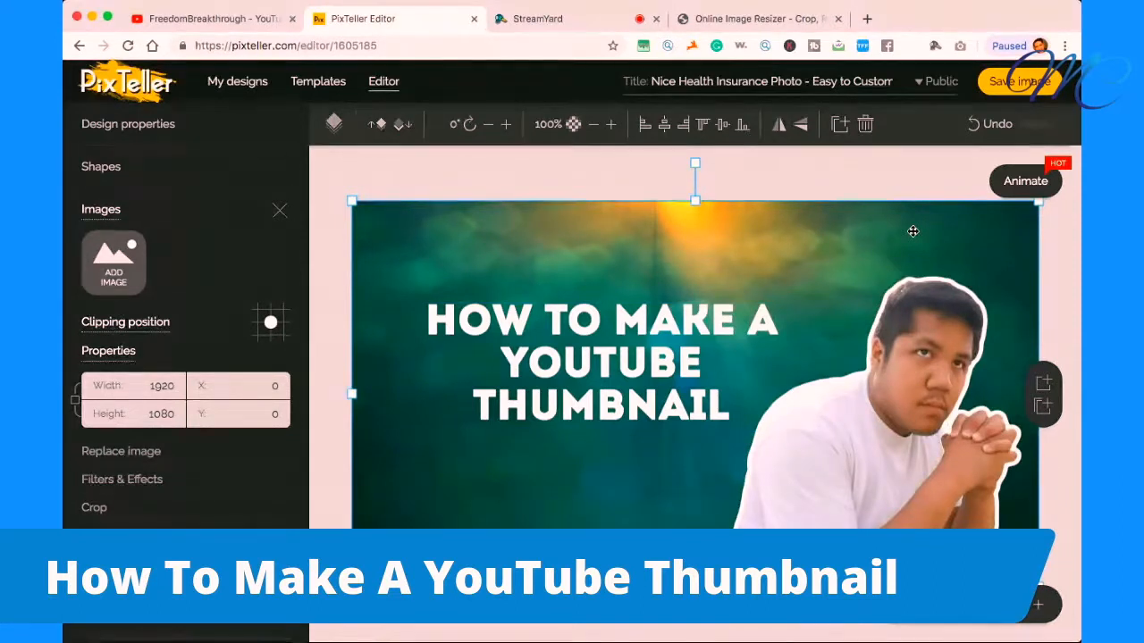
- Retitle the design "YouTube Thumbnail Design" and save it
left_click(651, 84)
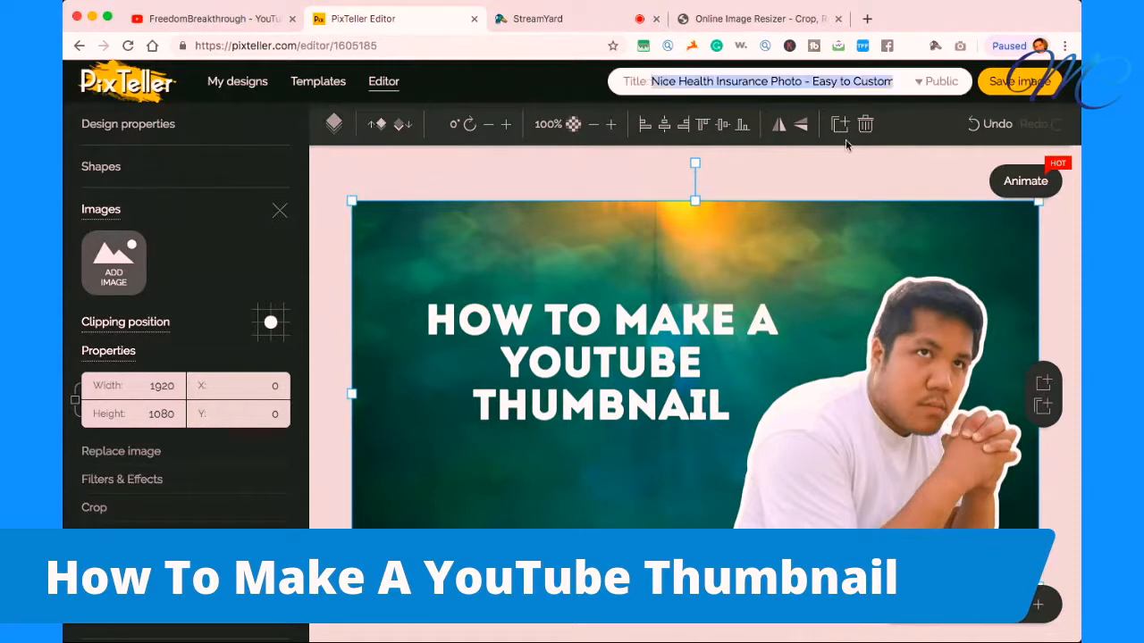
key("BackSpace")
type("Yo")
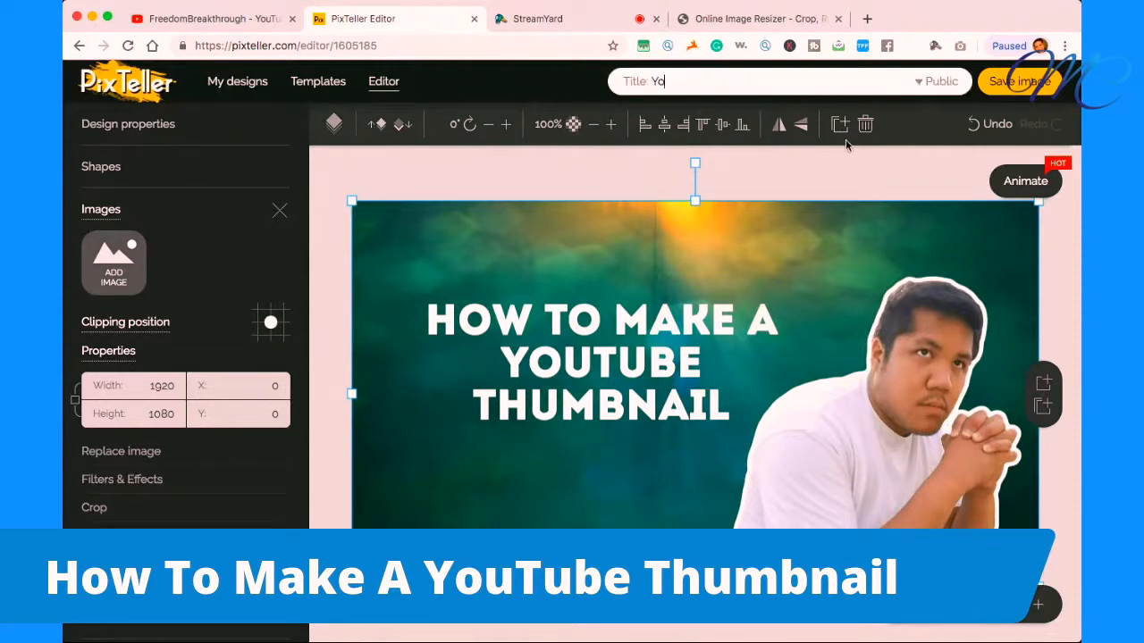
type("uTube Thumbnail Design")
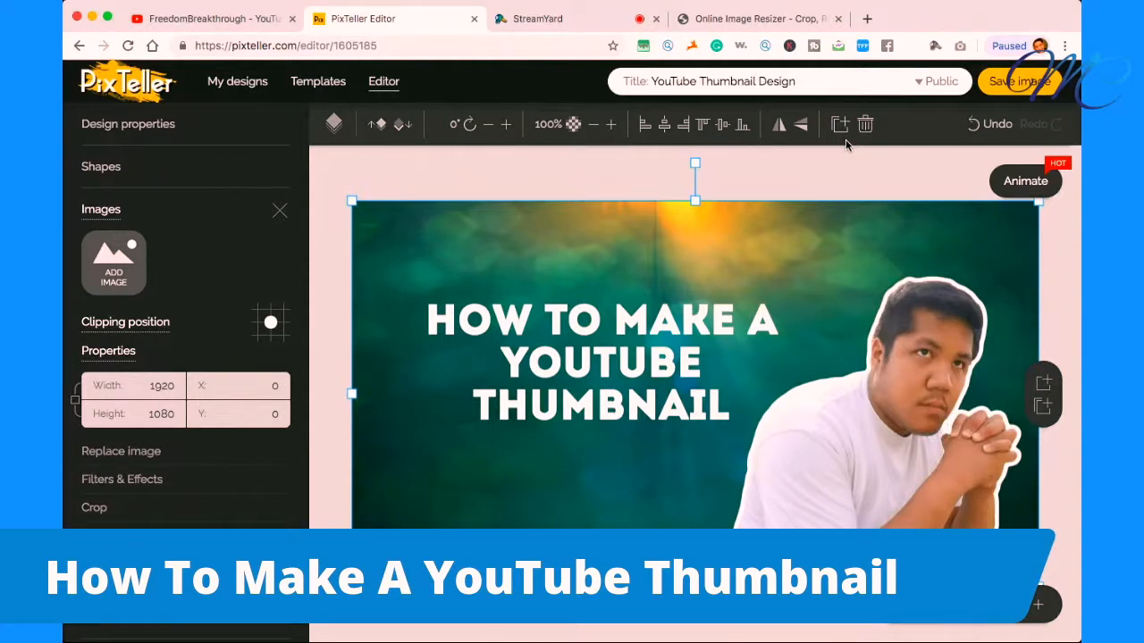
left_click(1040, 86)
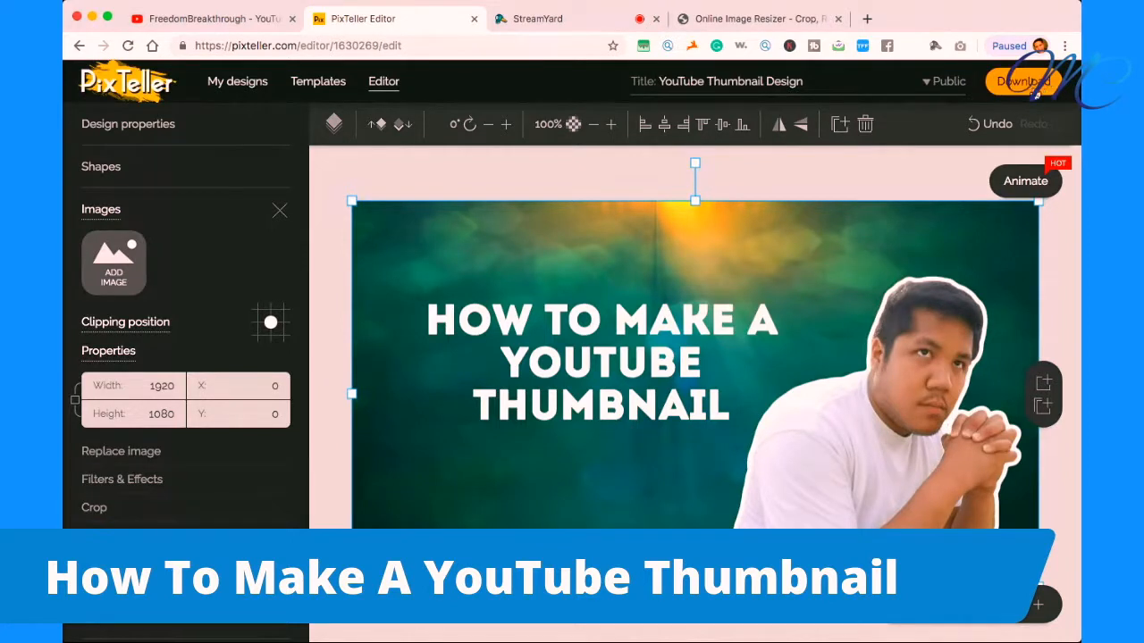
- Download the finished thumbnail as a PNG at 1920 × 1080 and close the download dialog
left_click(1029, 87)
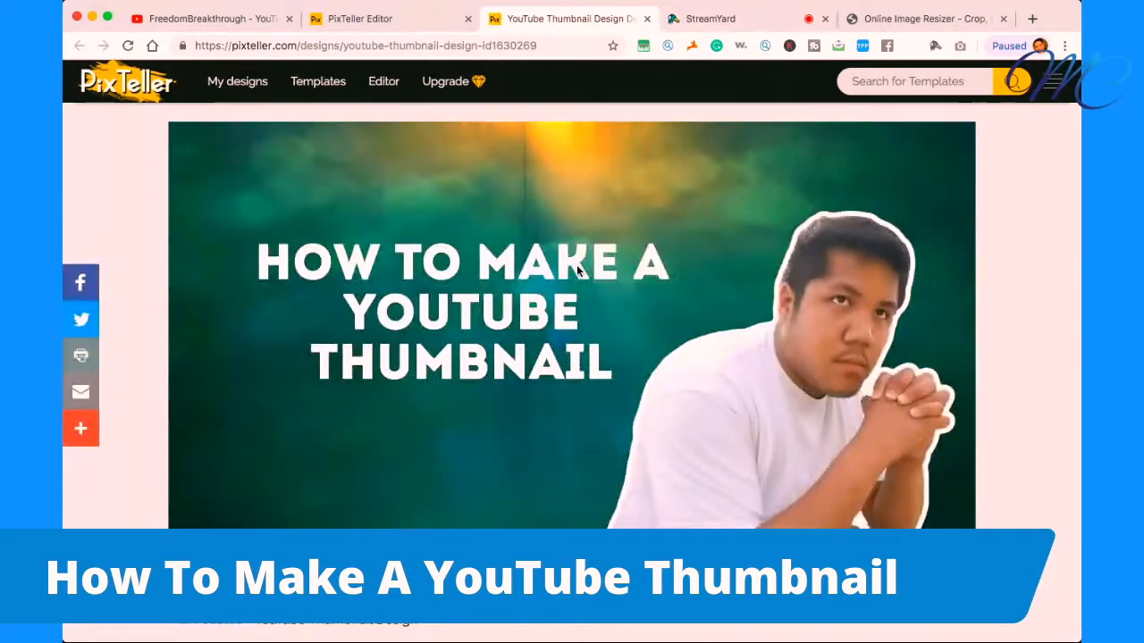
scroll(576, 265, "down", 2)
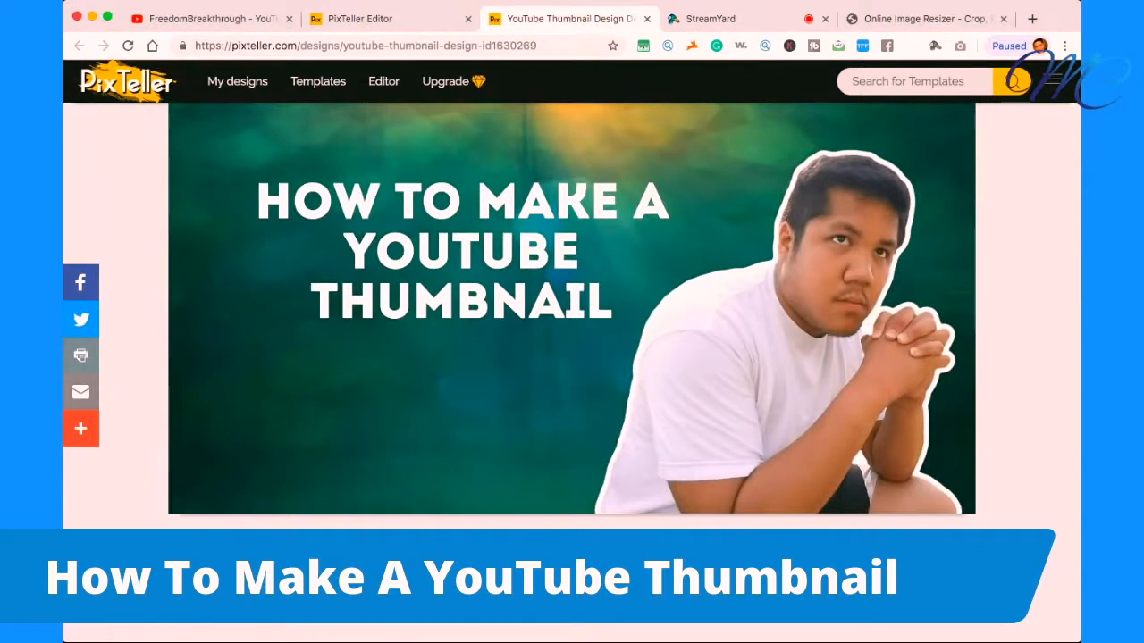
left_click(789, 554)
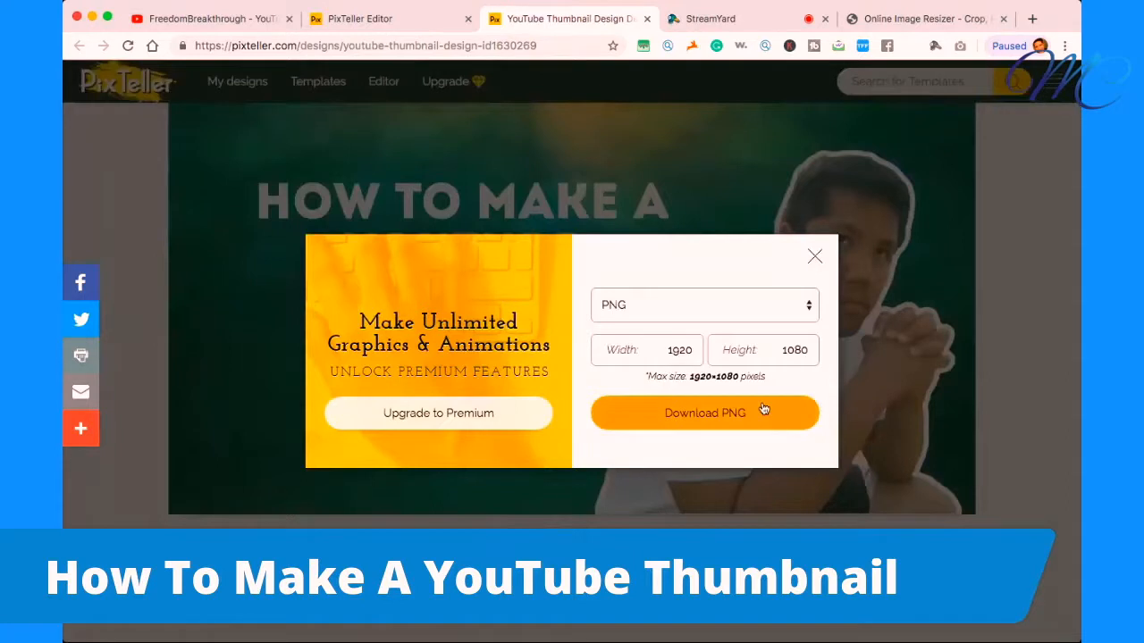
left_click(764, 411)
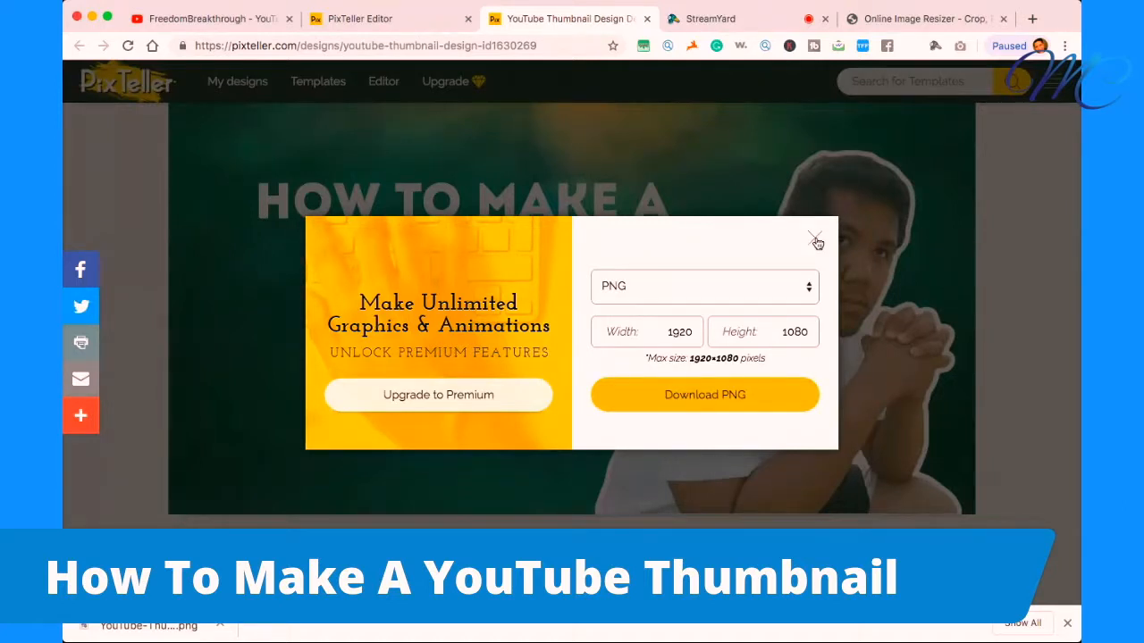
left_click(815, 240)
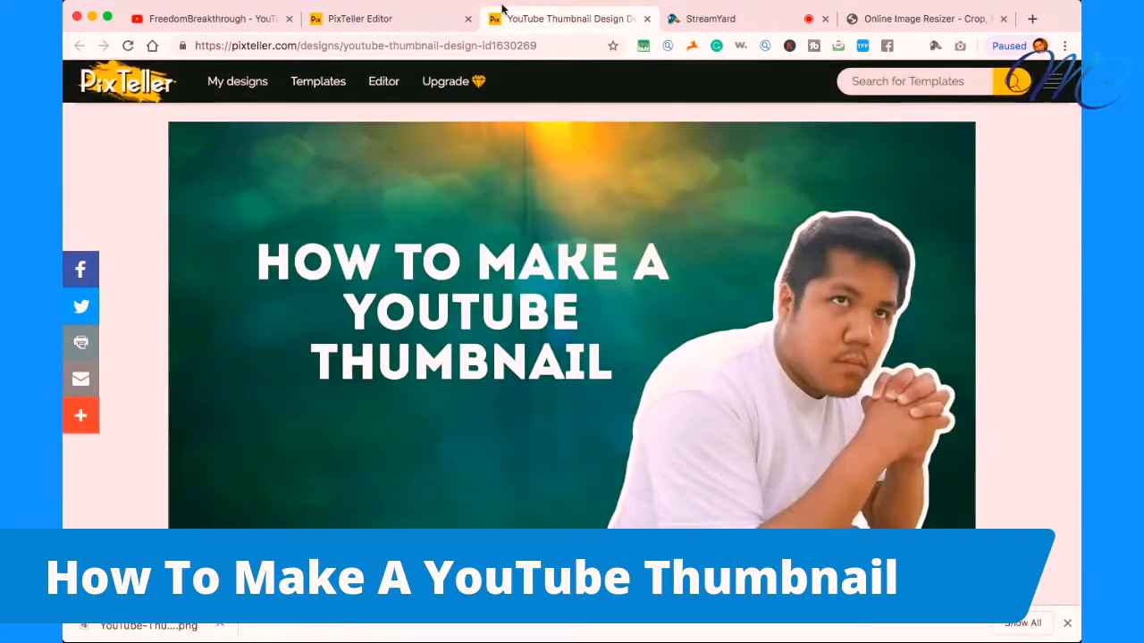
left_click(766, 21)
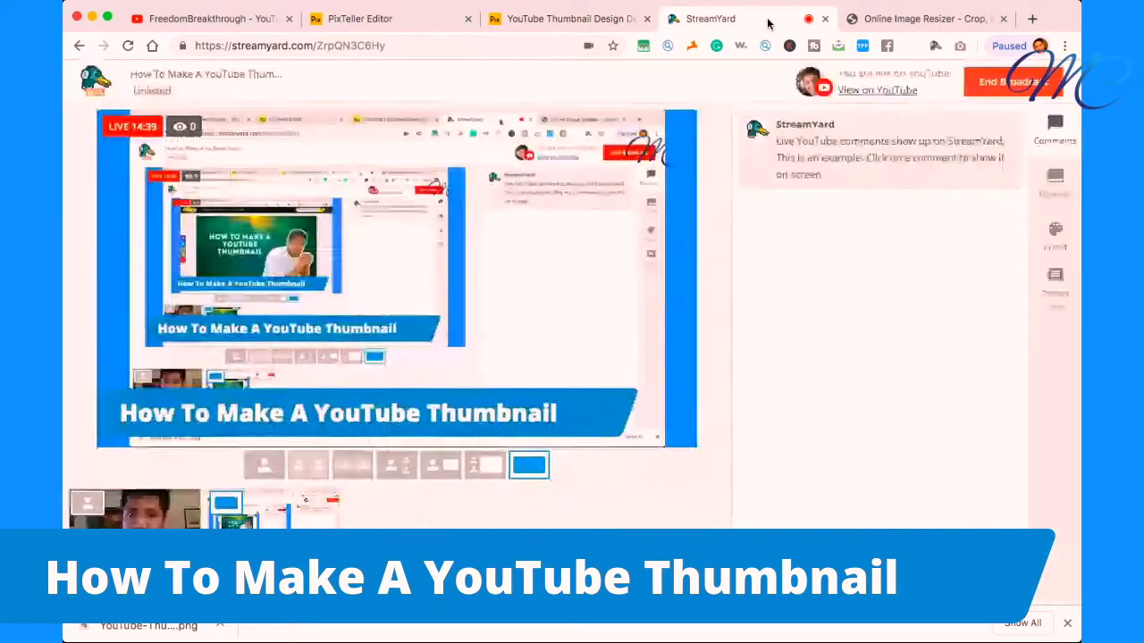